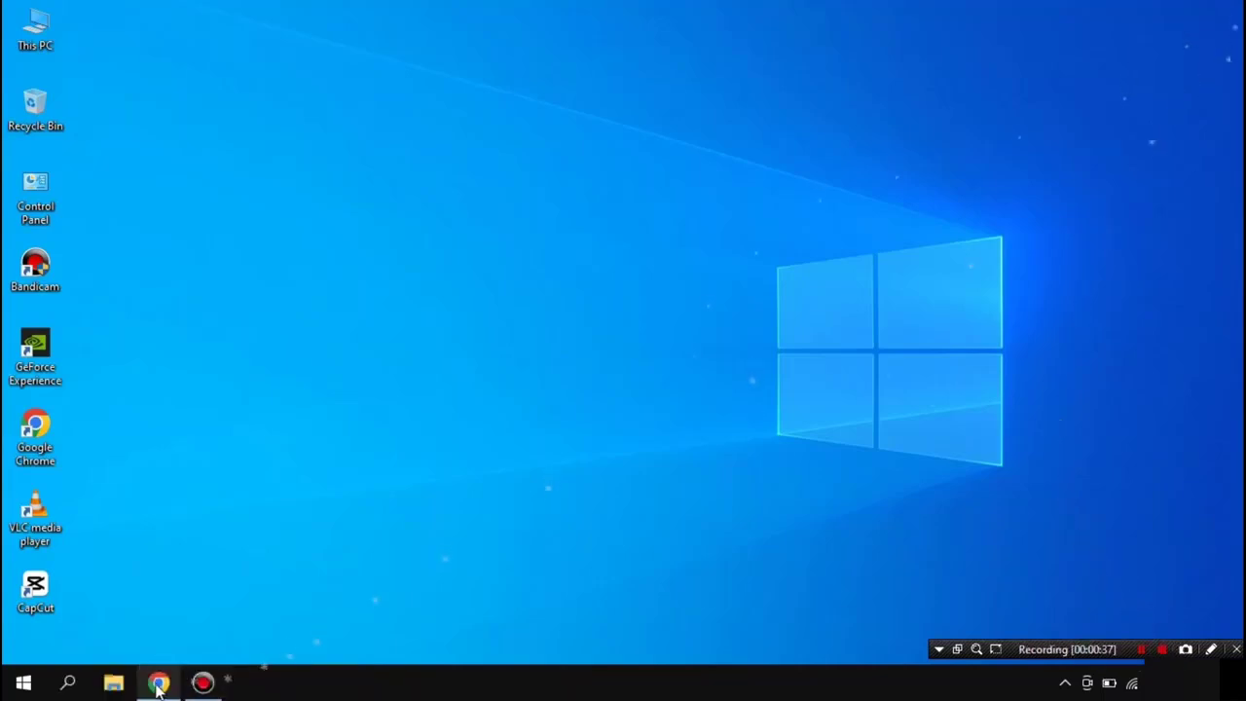
Step: Open This PC's Properties from File Explorer to reach the About page
key("super+e")
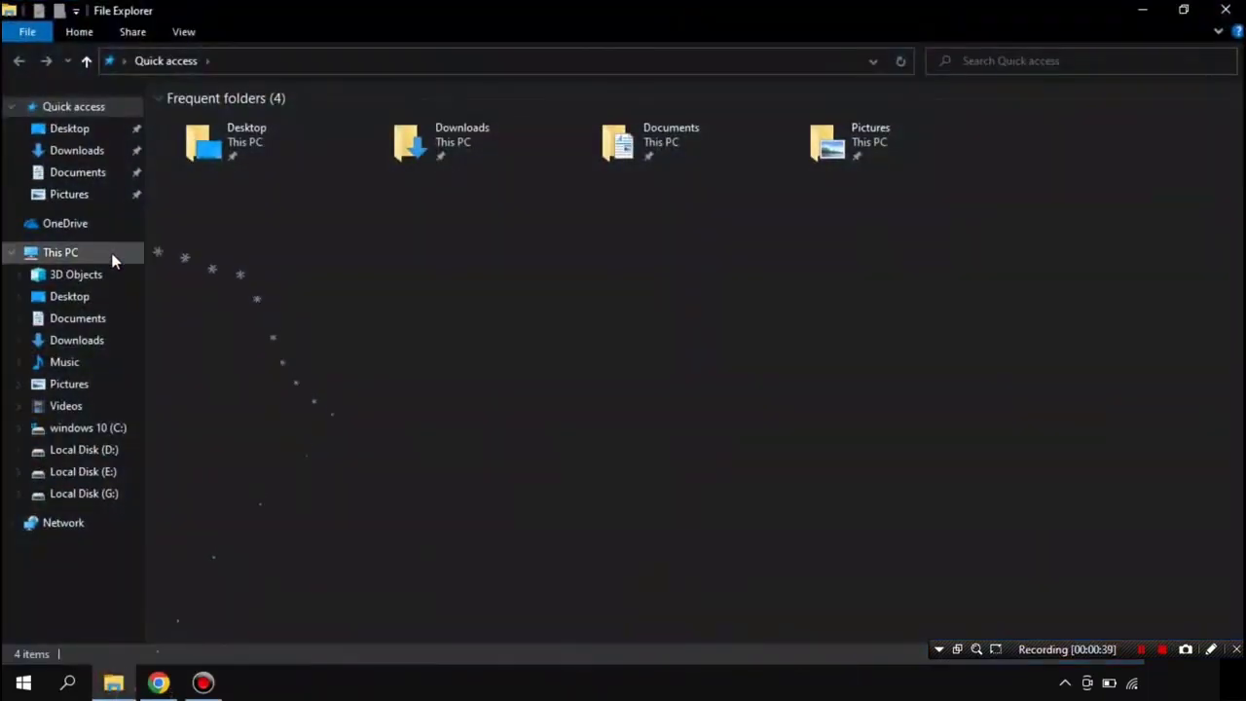
left_click(83, 258)
right_click(82, 257)
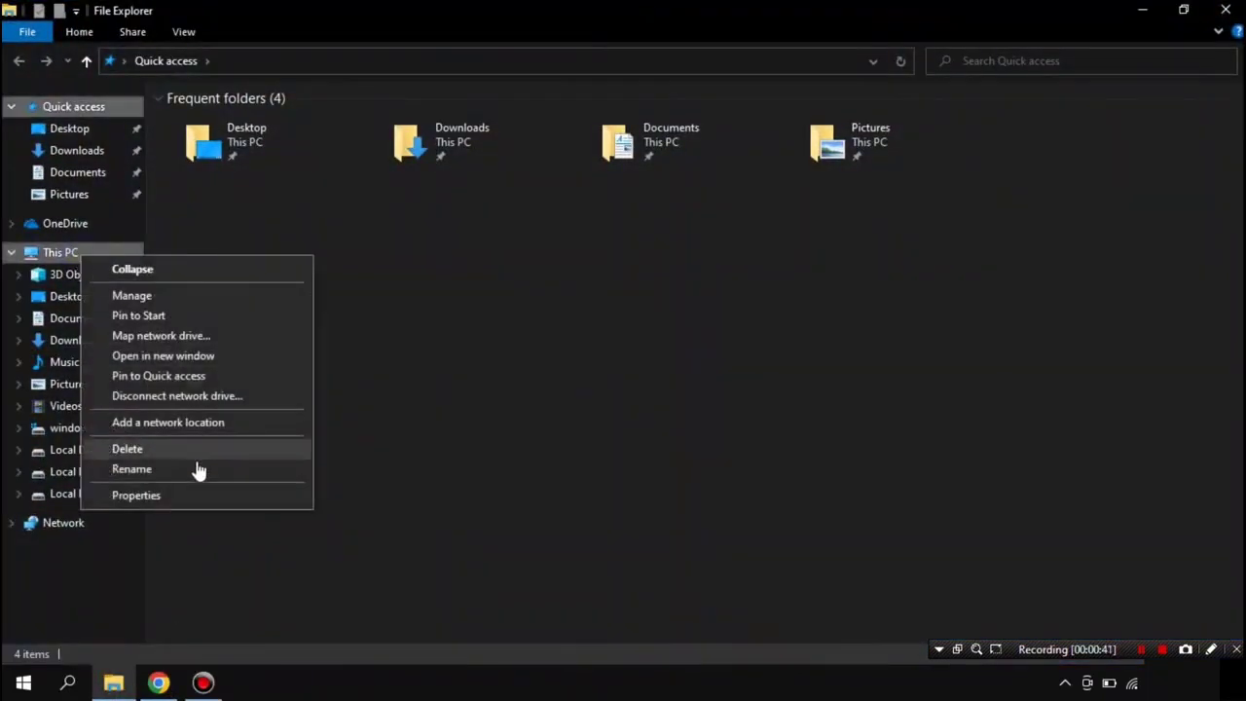
left_click(137, 496)
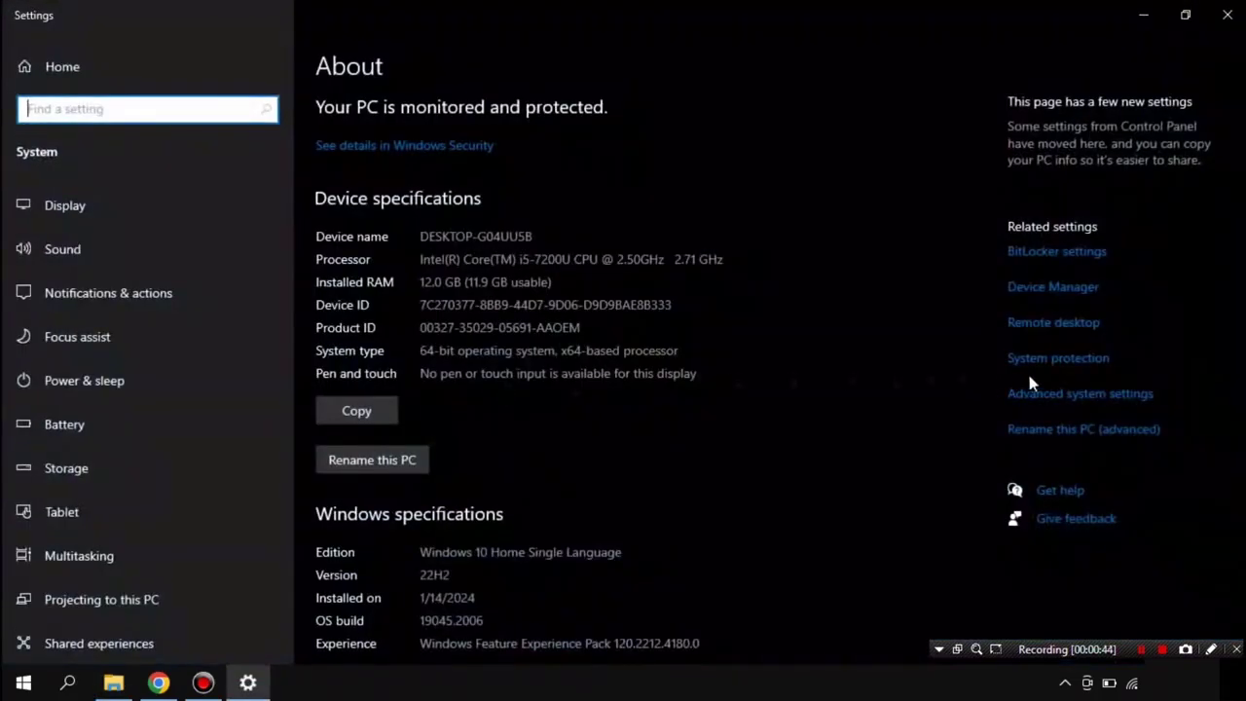
Step: Disable system protection on drive C:, clearing its usage to 0 bytes
left_click(1051, 362)
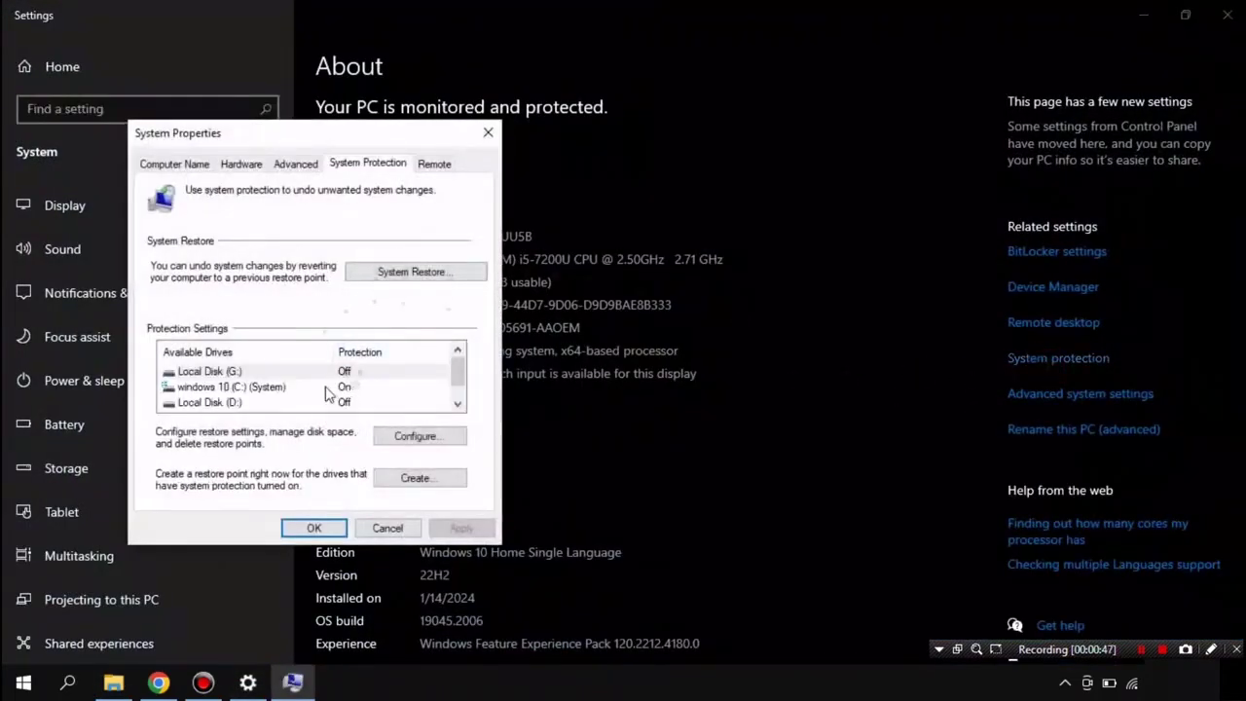
left_click(328, 389)
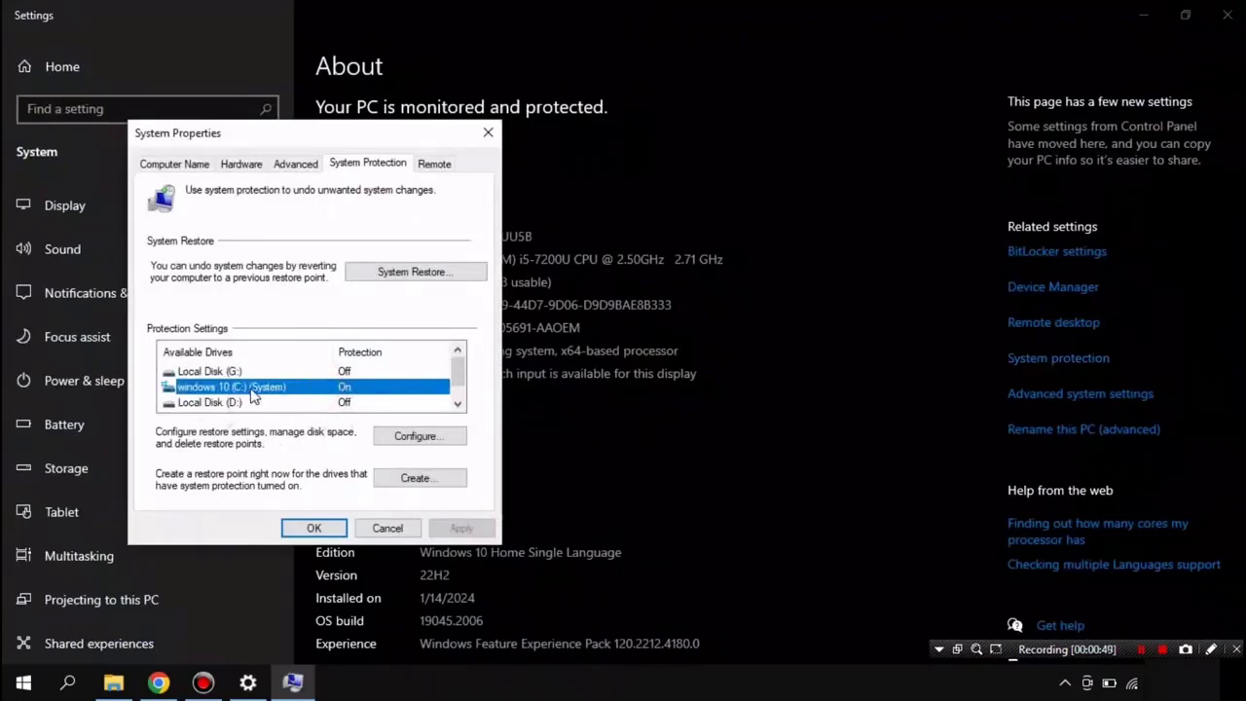
left_click(414, 436)
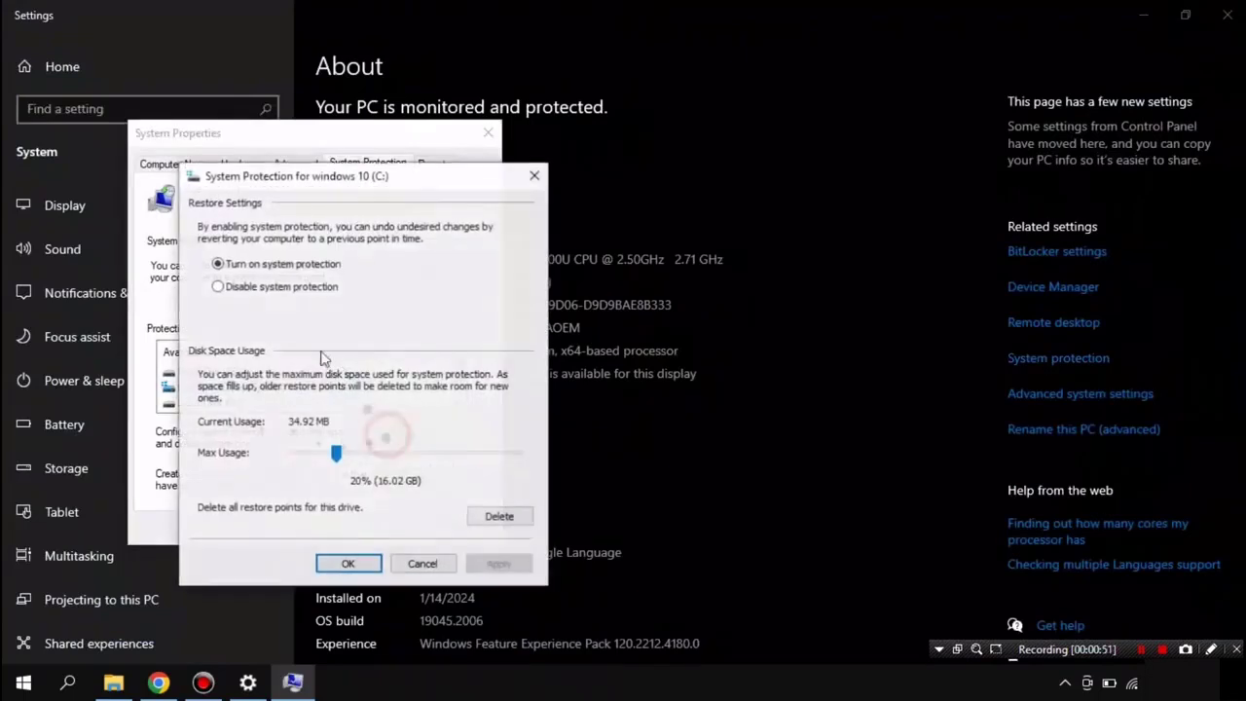
left_click(276, 285)
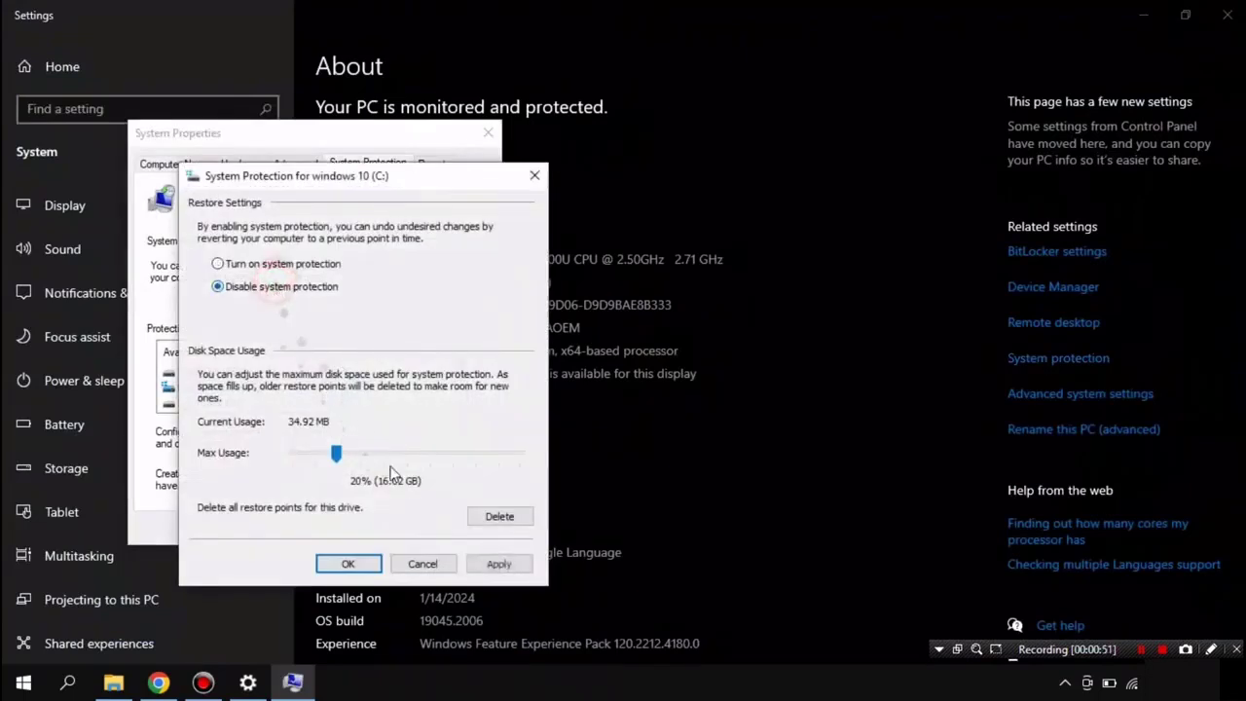
left_click(498, 564)
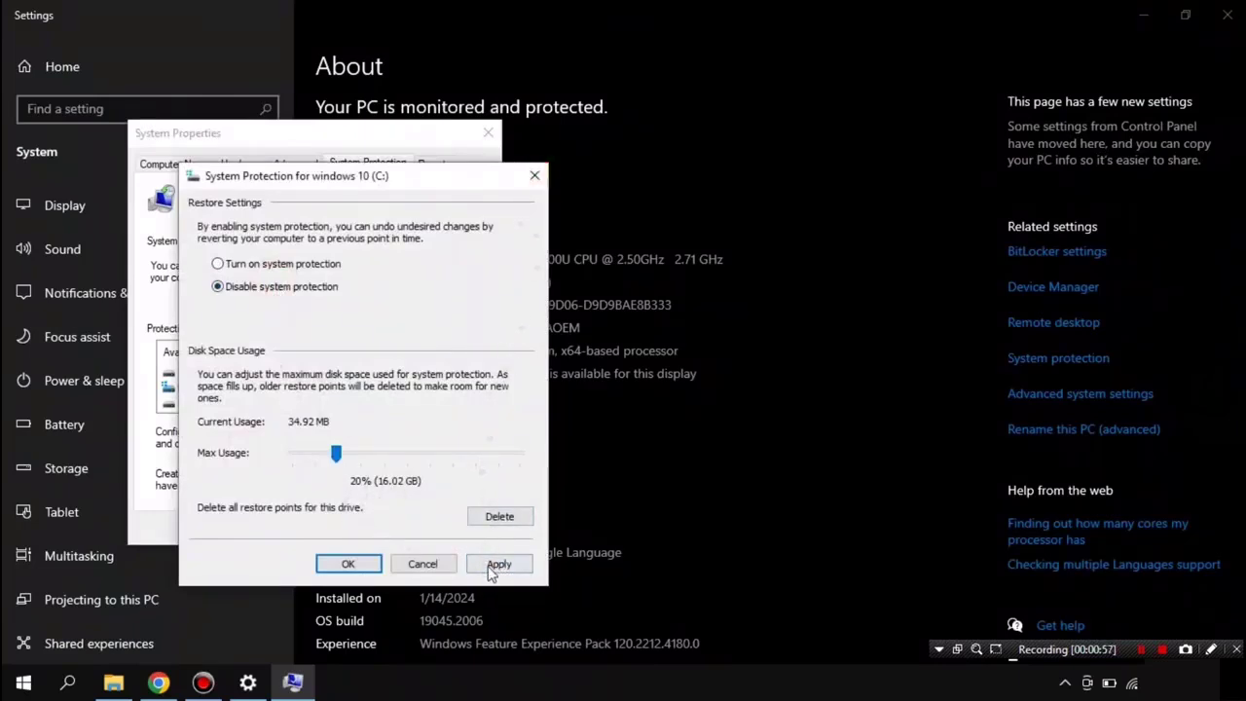
left_click(493, 569)
left_click(408, 426)
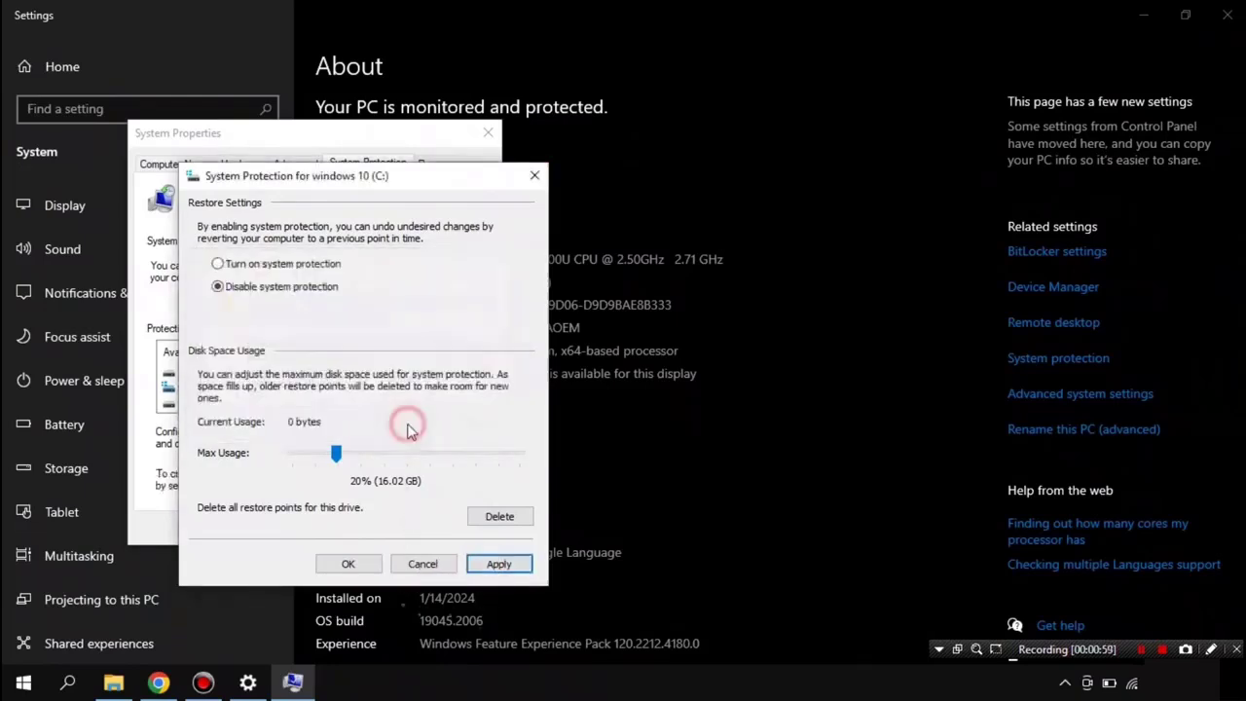
left_click(348, 564)
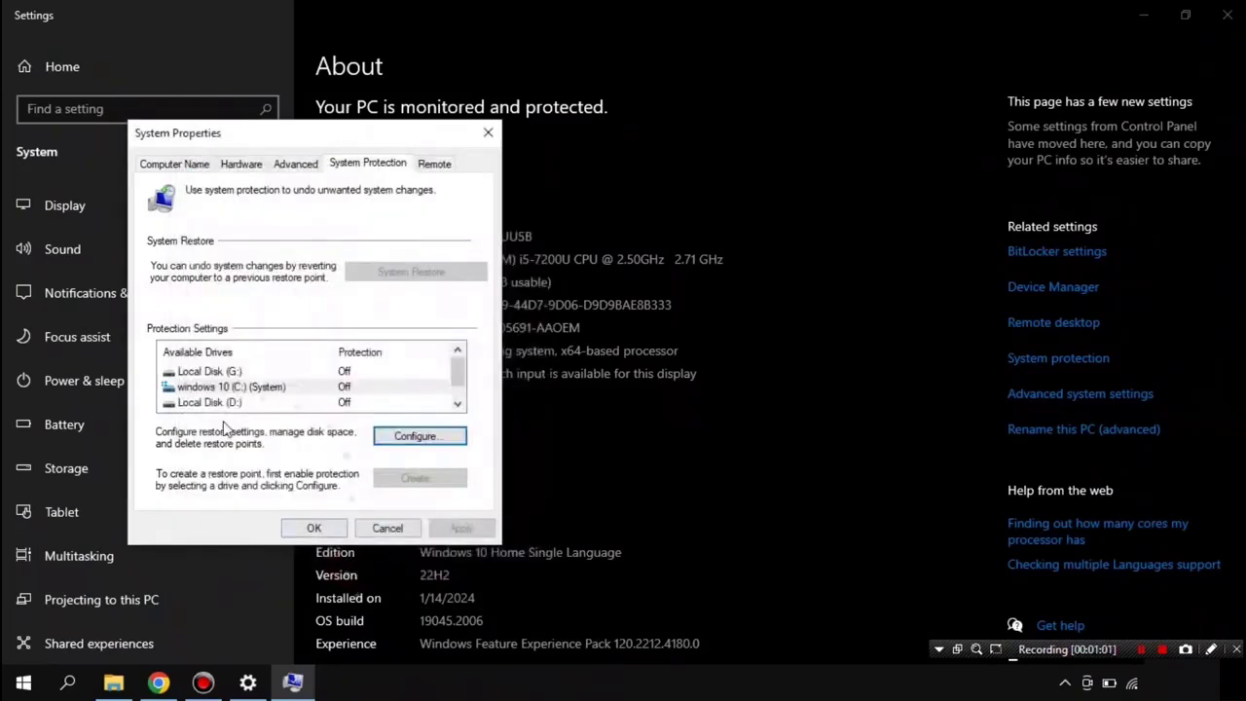
Step: Turn protection back on for C: with Max Usage at 19% (15.21 GB)
left_click(261, 389)
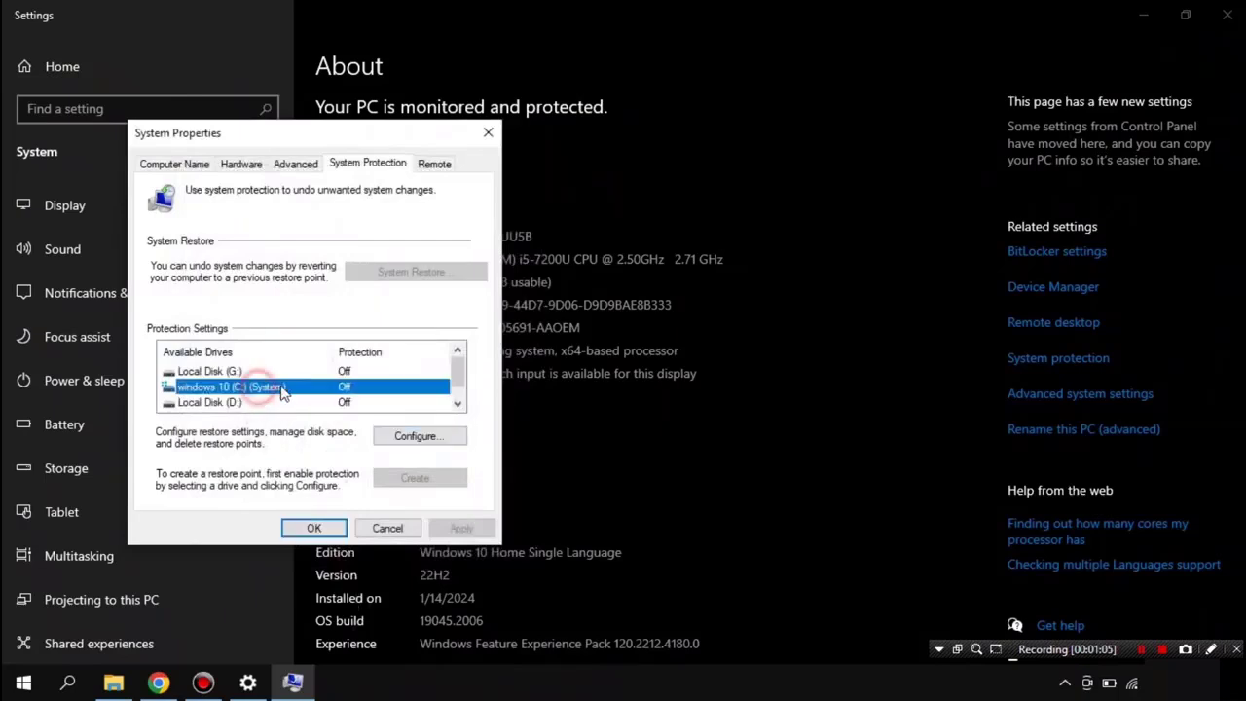
left_click(385, 435)
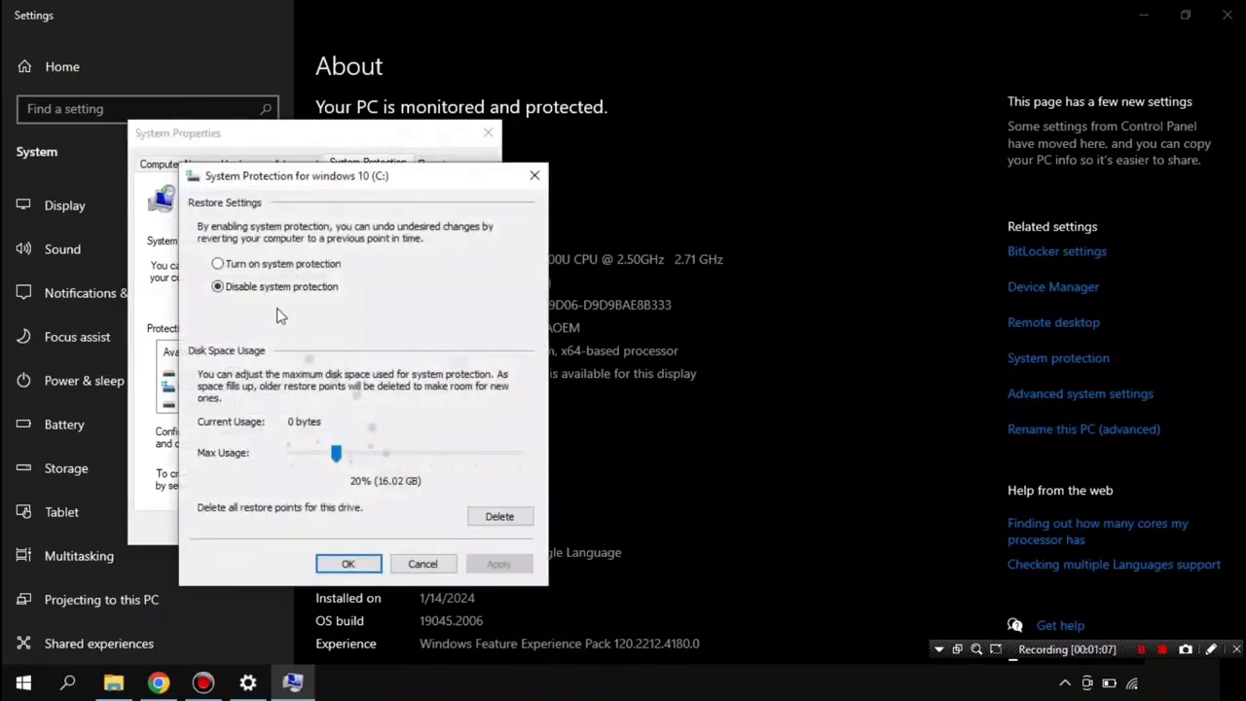
left_click(250, 264)
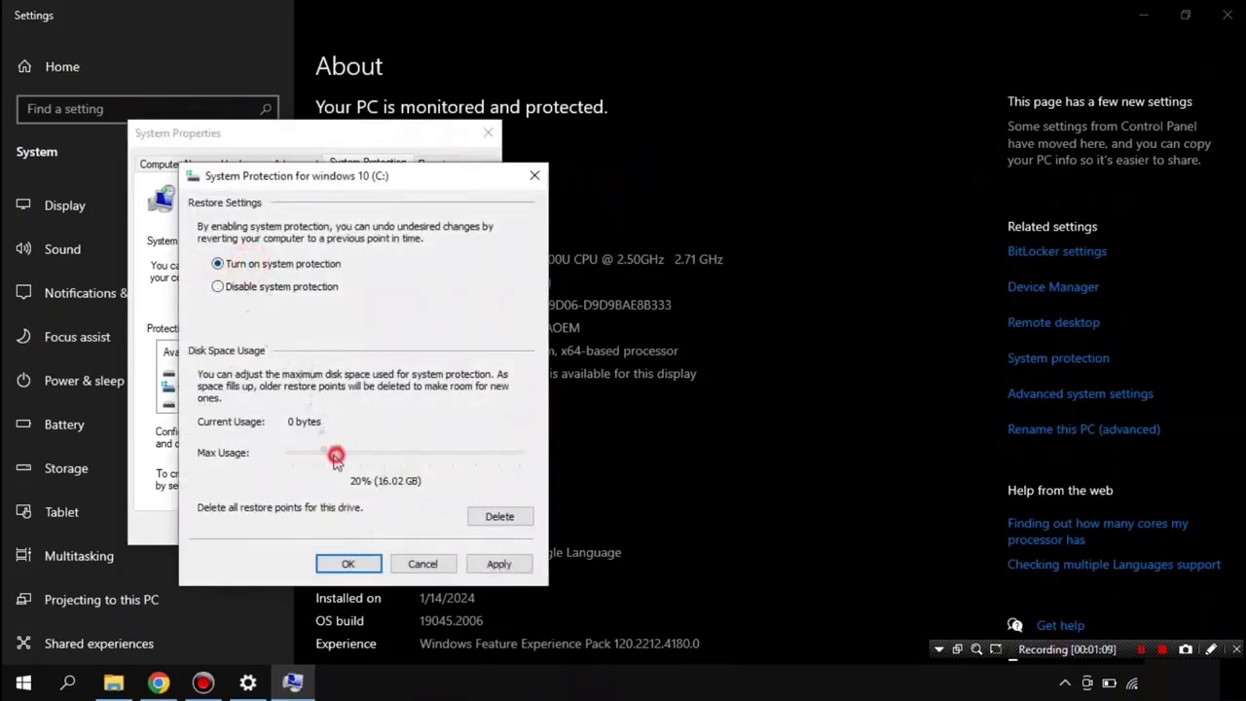
left_click_drag(334, 454, 335, 452)
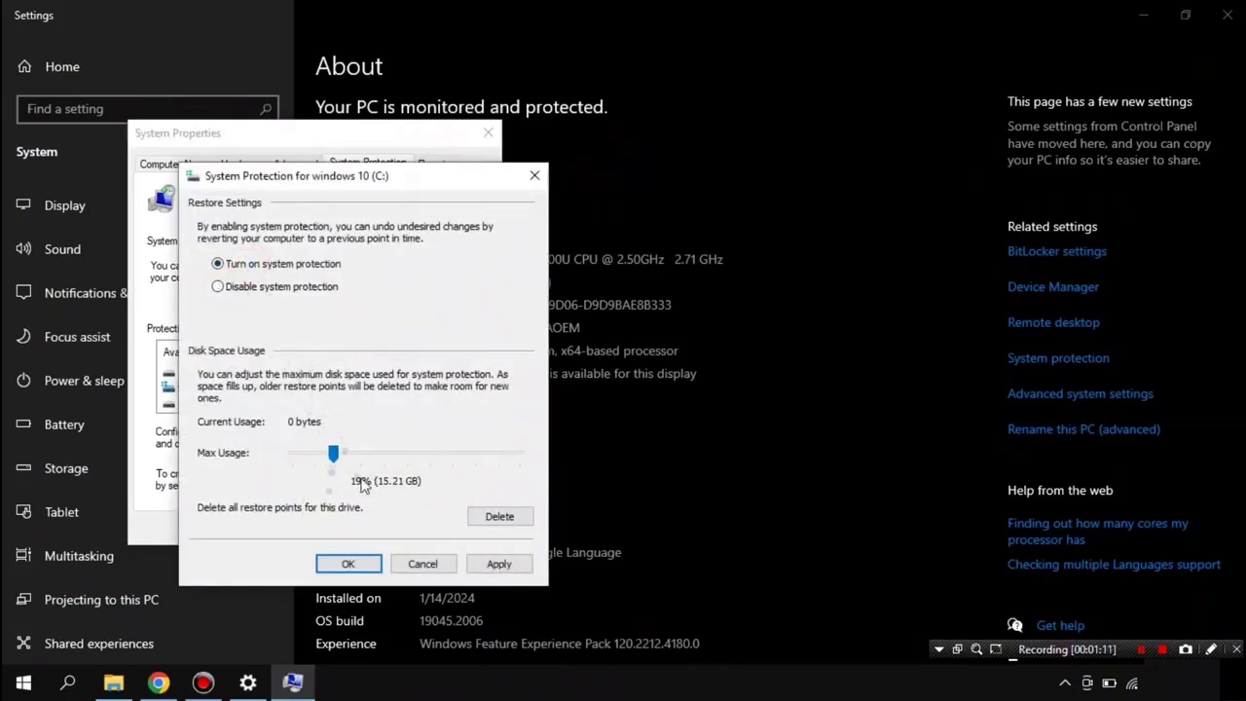
left_click(493, 568)
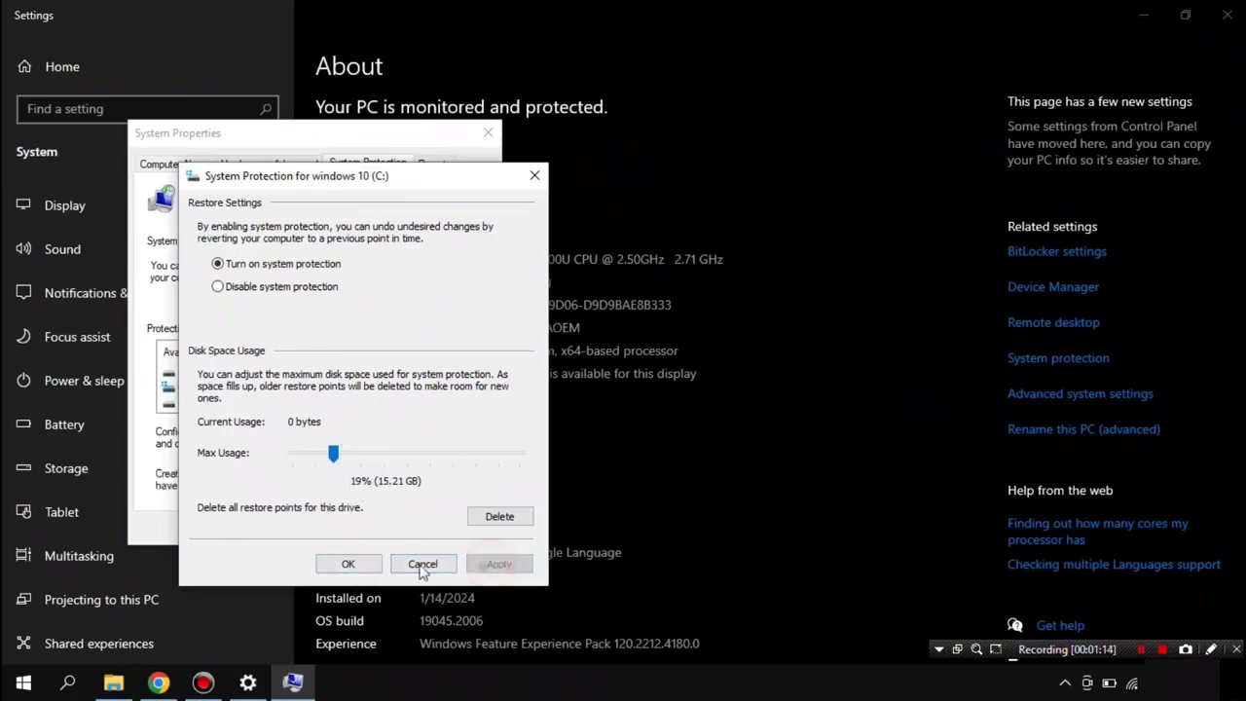
left_click(370, 569)
Step: Create a restore point described as 'BACKUP SYSTEM'
left_click(428, 477)
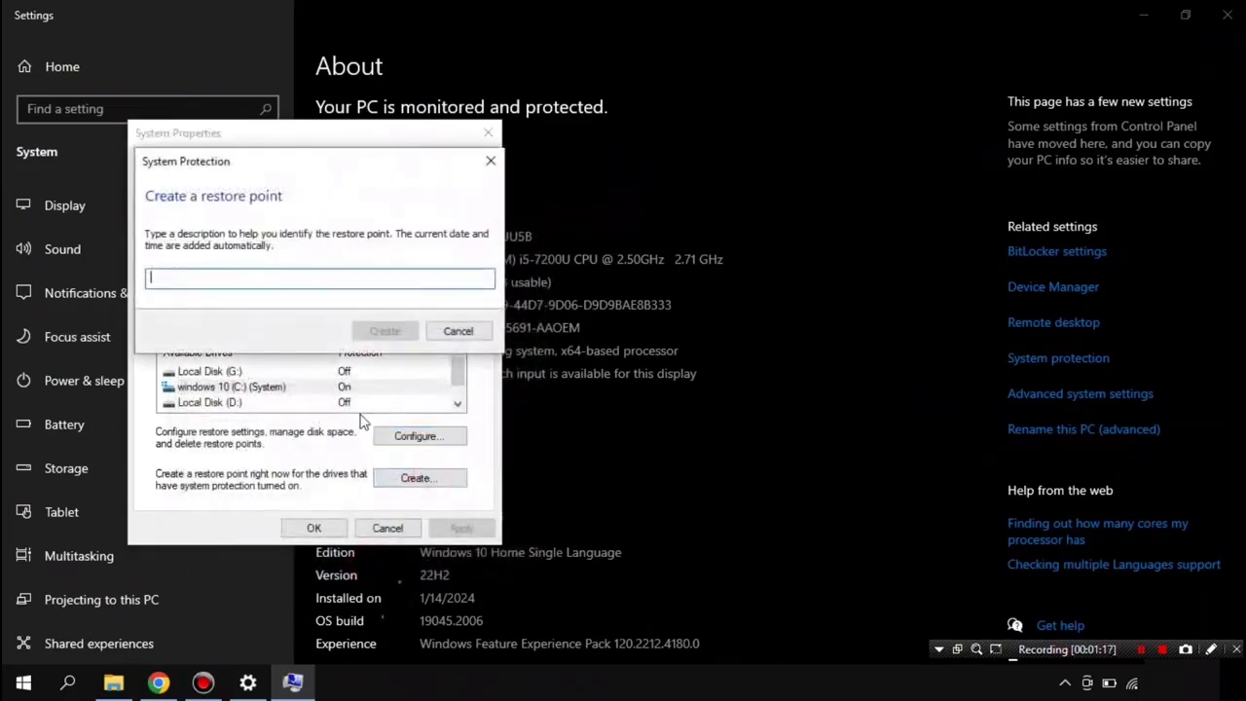
type("BACKUP SYSTEM")
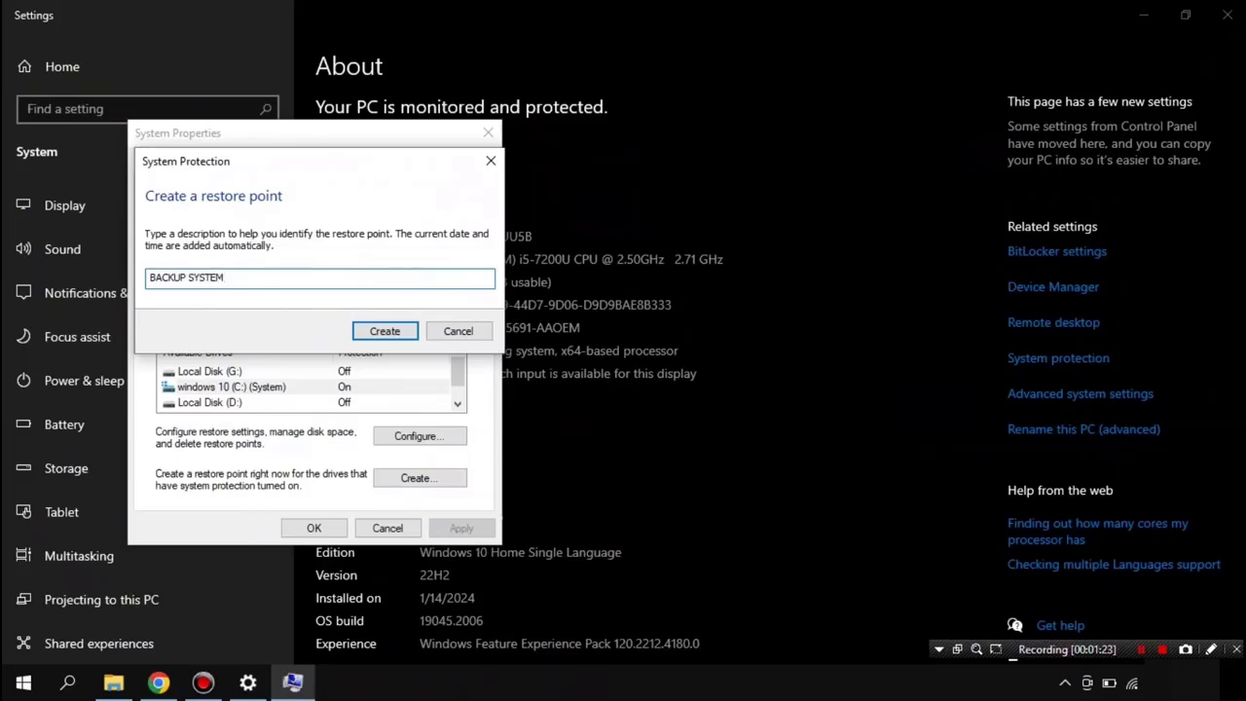
left_click(387, 330)
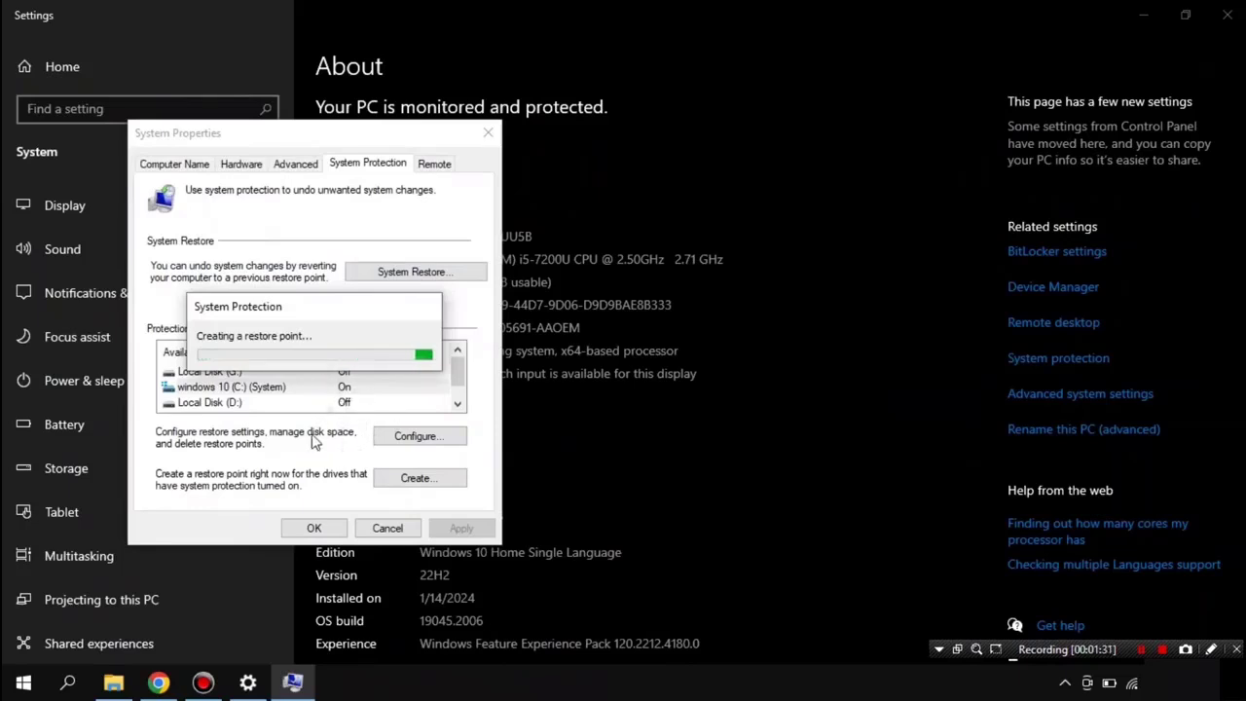
left_click(425, 347)
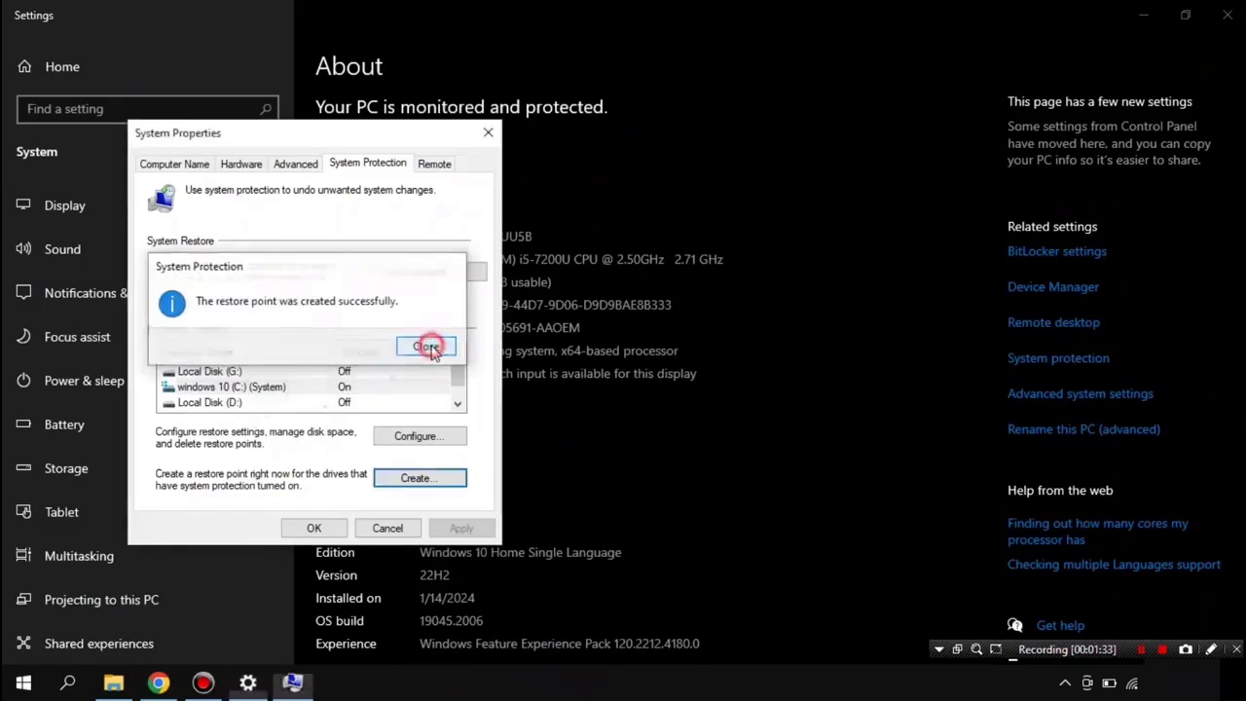
Step: Close drive C:'s protection settings and the System Properties window
left_click(416, 436)
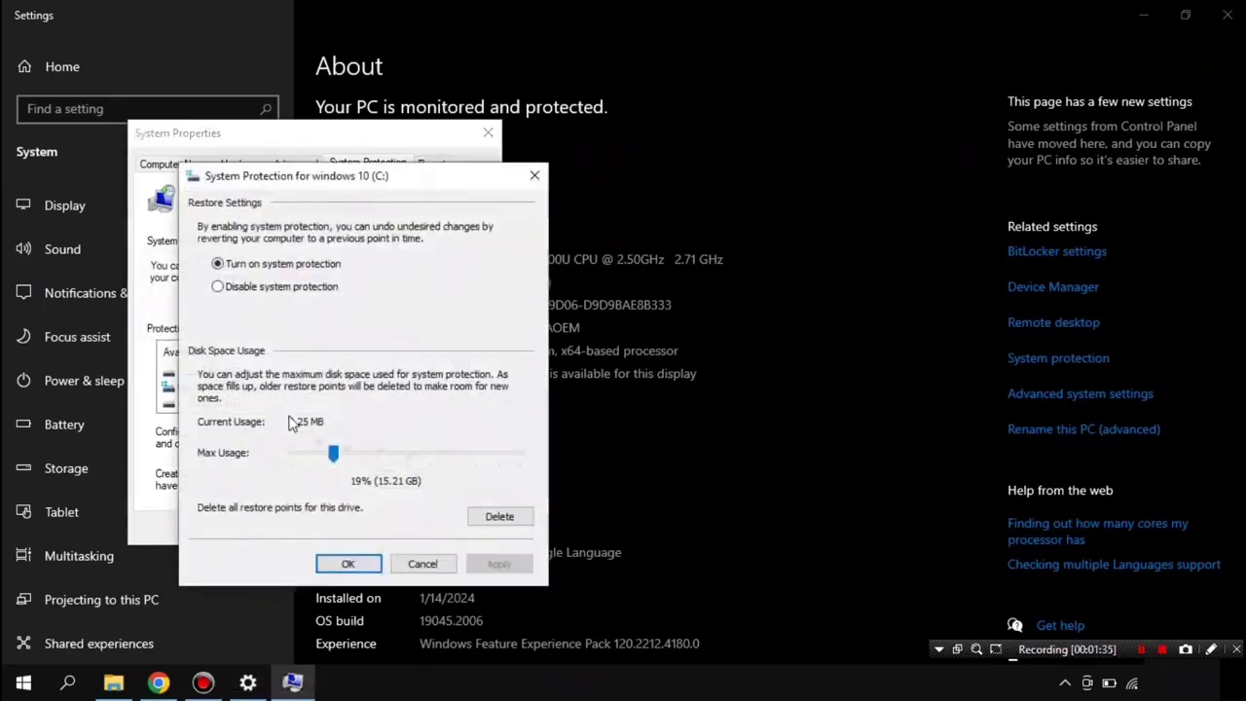
left_click(348, 563)
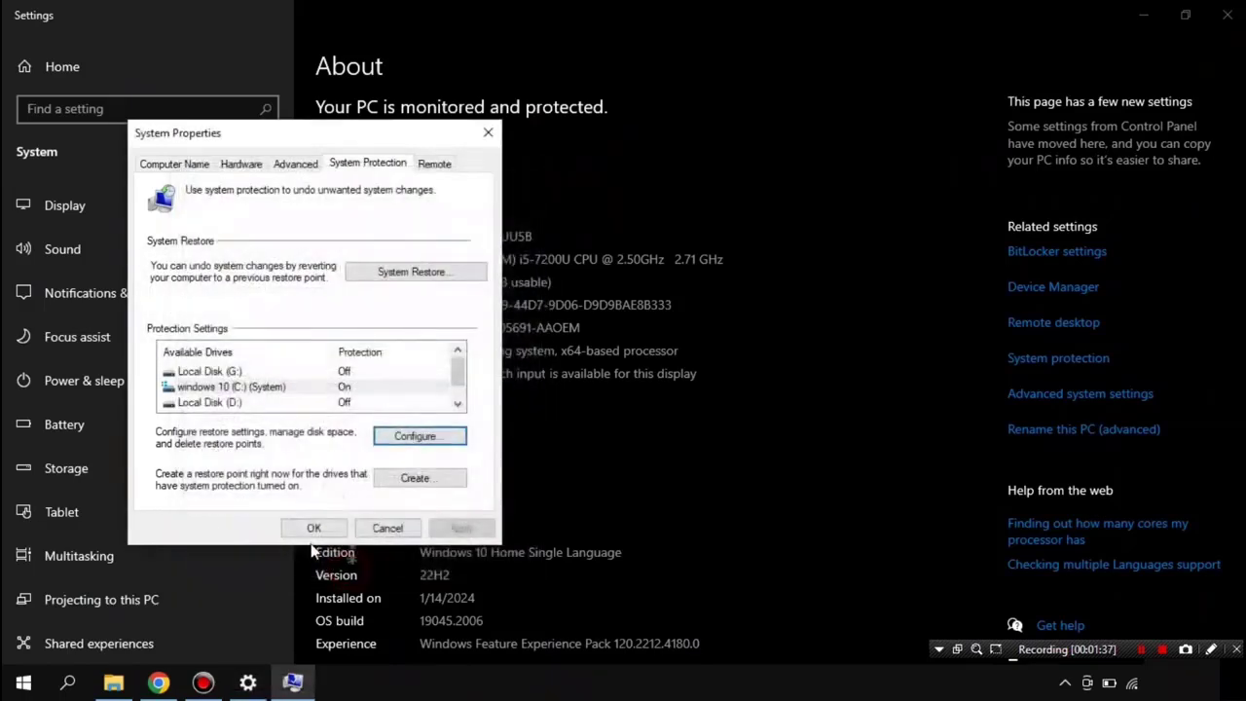
left_click(314, 522)
Step: Open the KUMPULAN CATATAN notes file from the Documents folder
left_click(1227, 14)
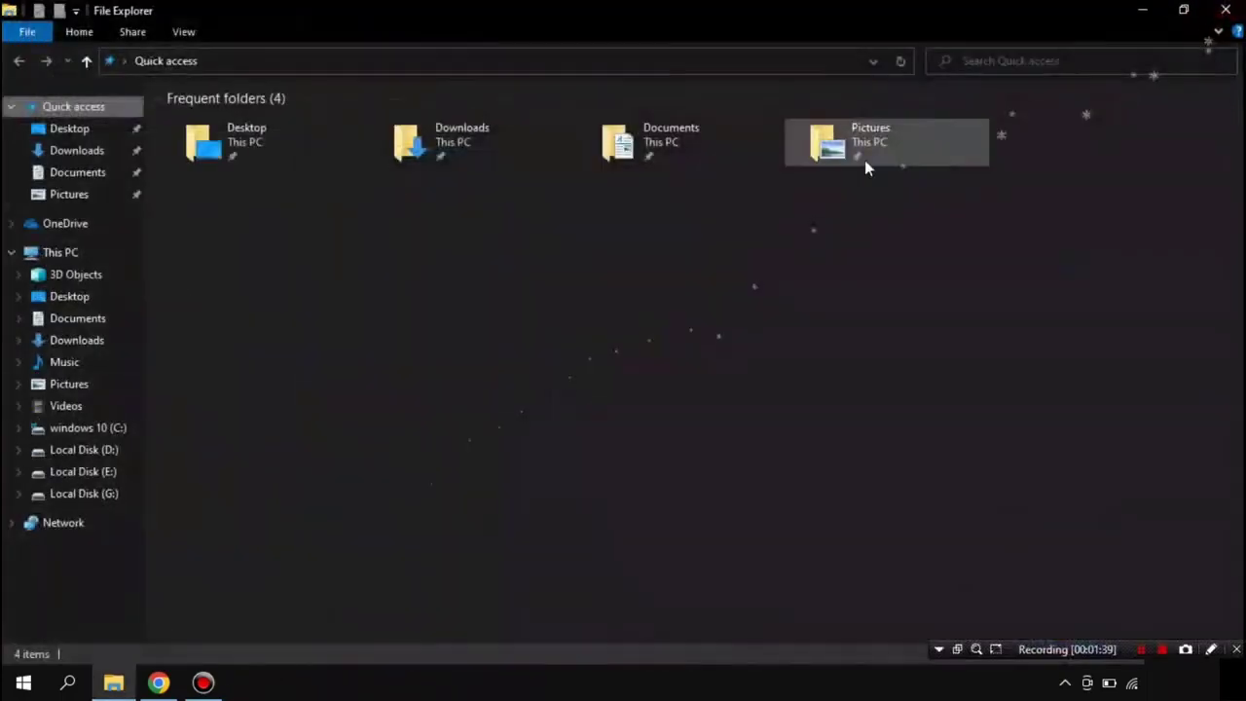
left_click(1226, 10)
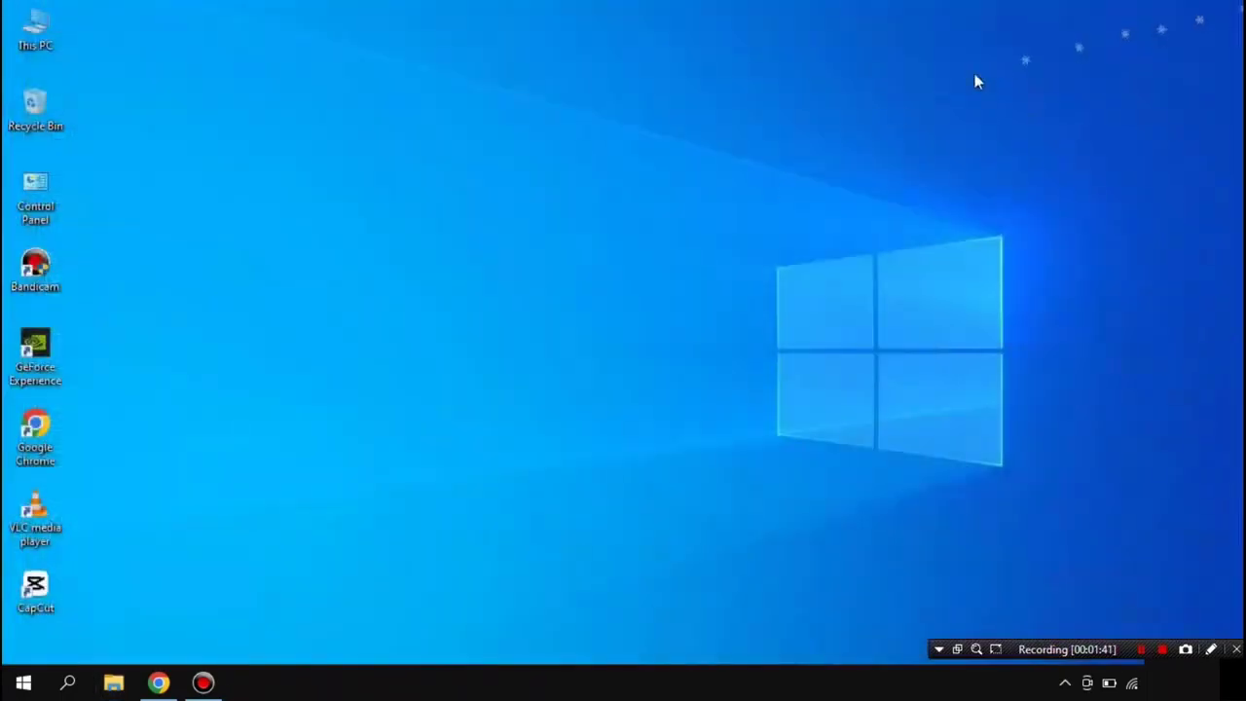
left_click(113, 682)
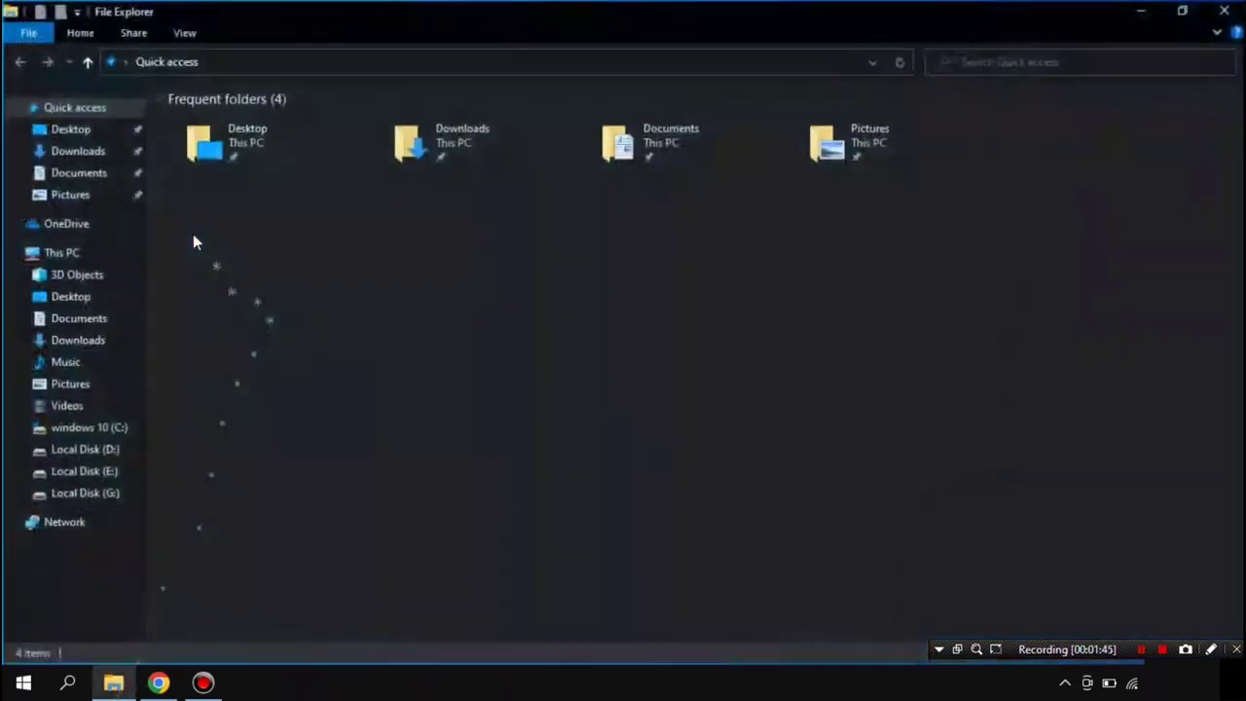
left_click(97, 172)
double_click(234, 178)
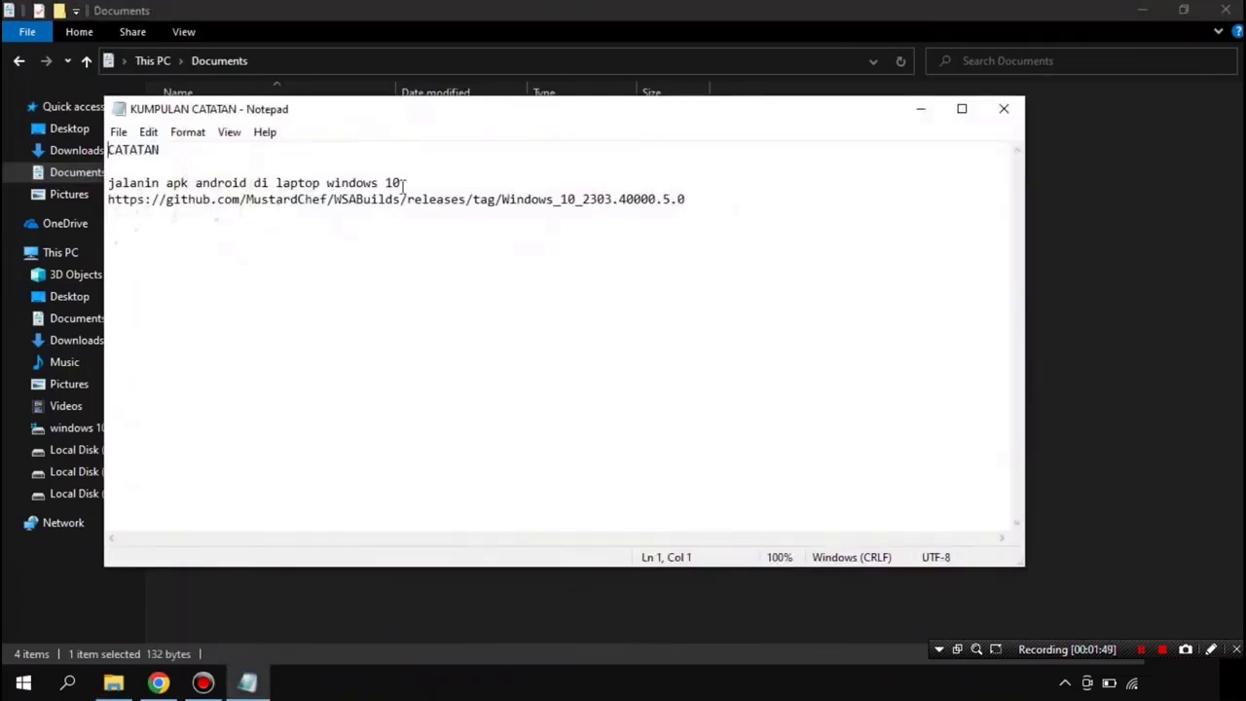
Step: Fix the typo so the line reads 'TANPA ALIKASI APAPUN'
left_click(406, 183)
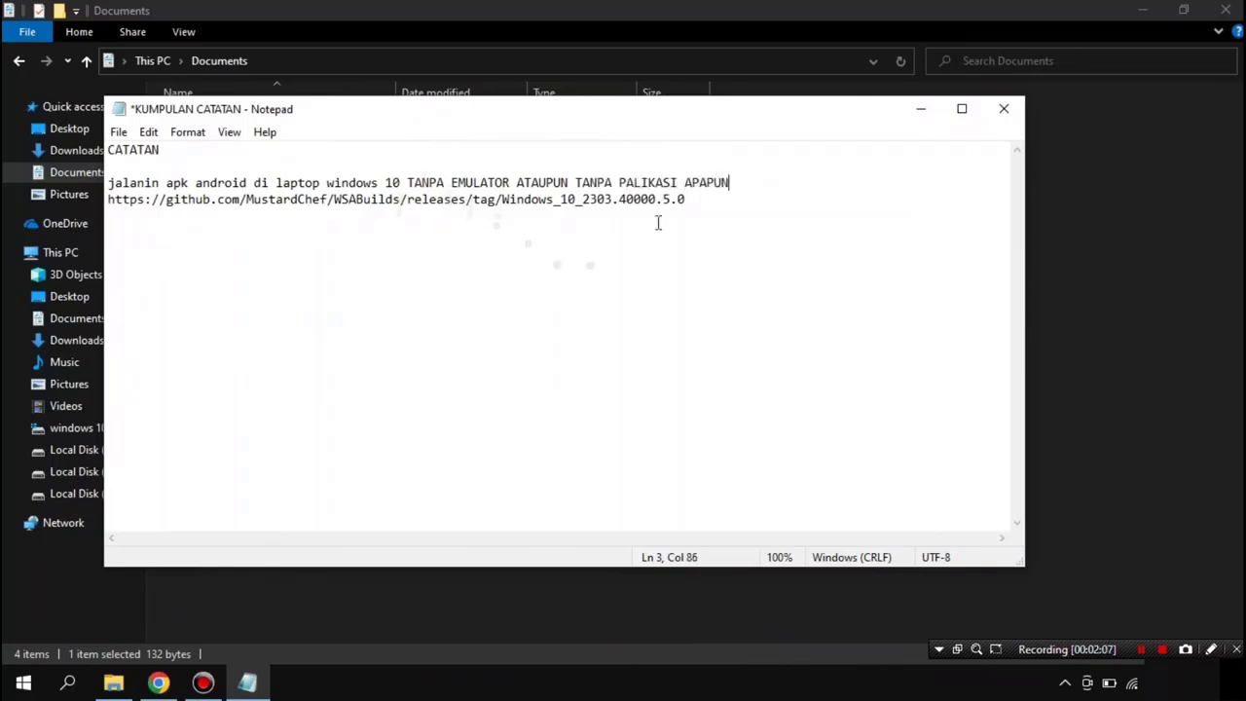
left_click(627, 185)
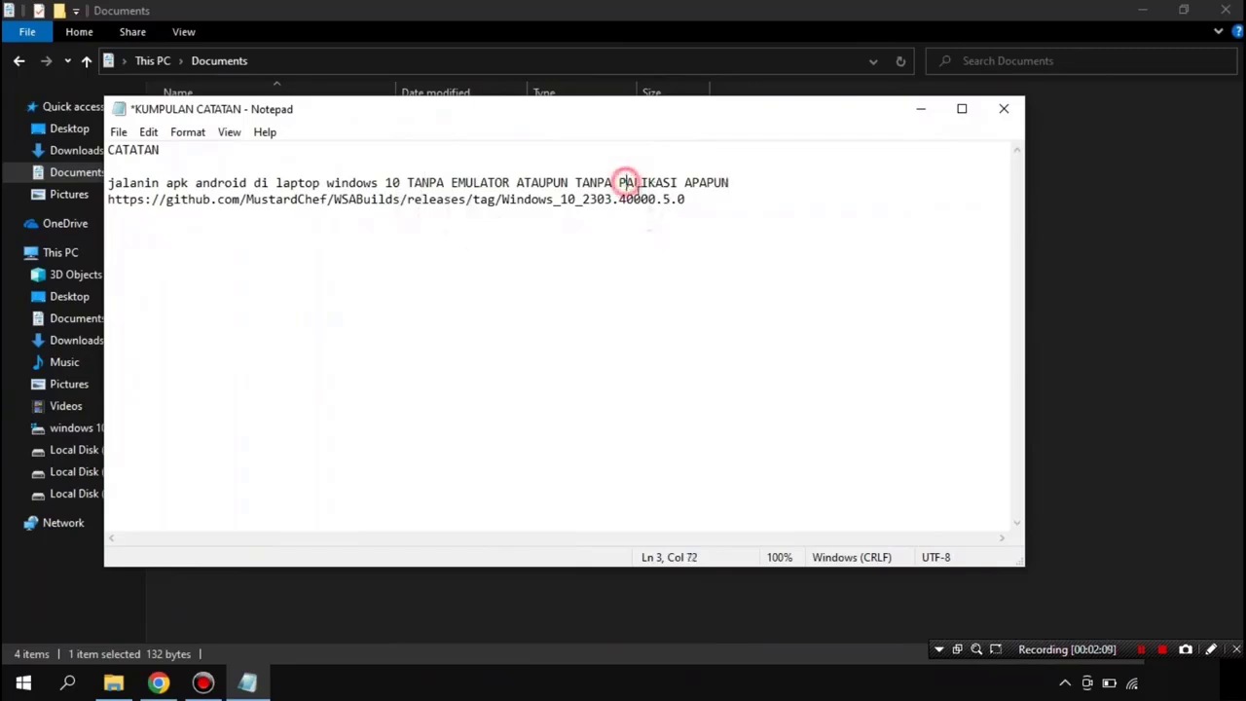
key("BackSpace")
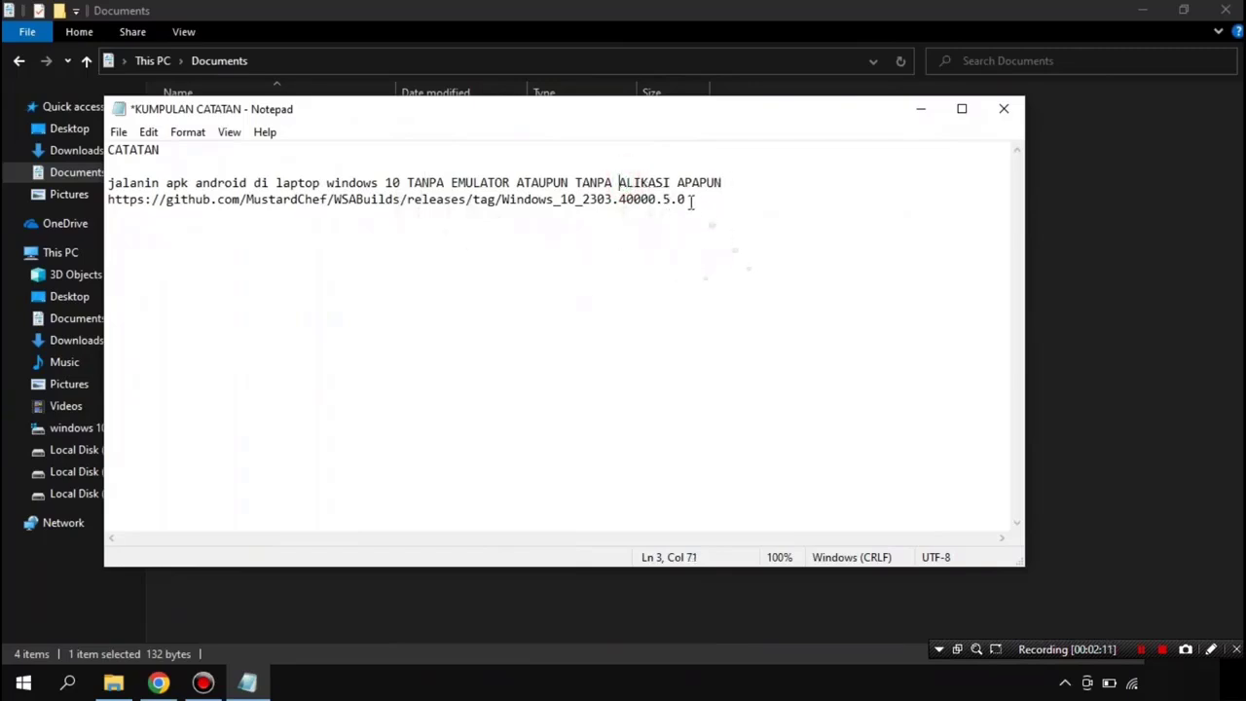
Step: Copy the WSA Windows 10 GitHub release URL
left_click_drag(687, 199, 117, 223)
right_click(188, 206)
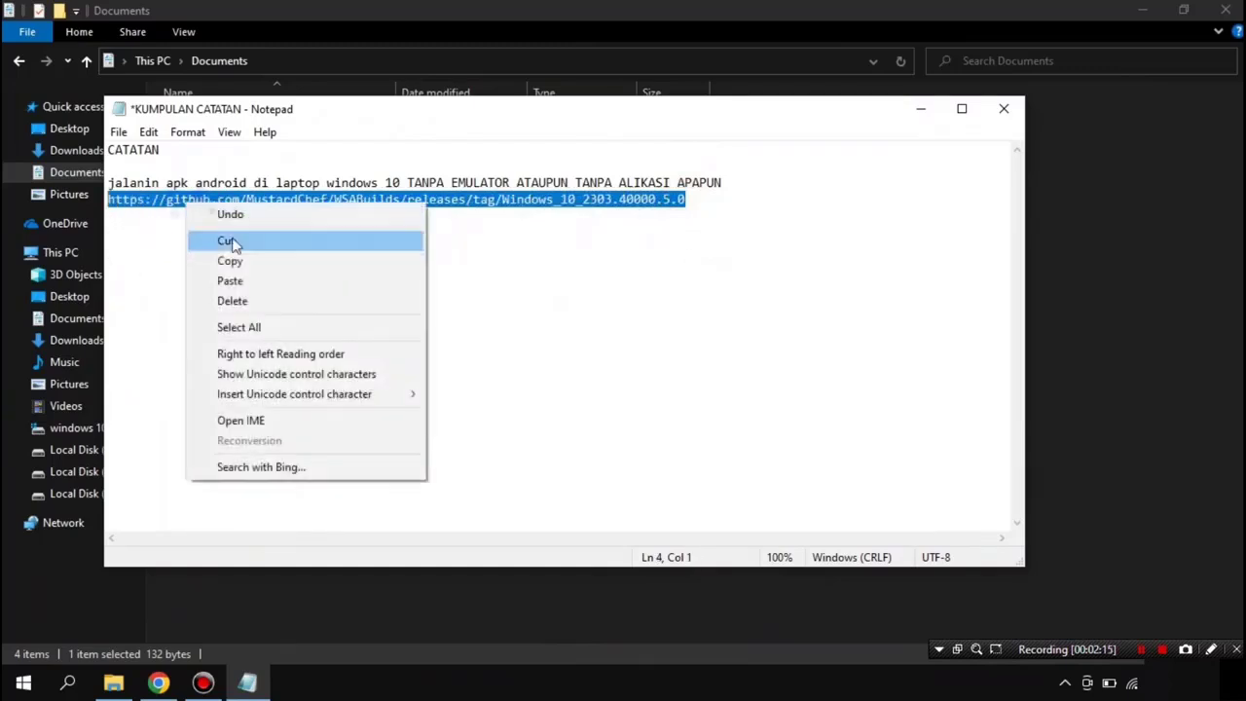
left_click(246, 263)
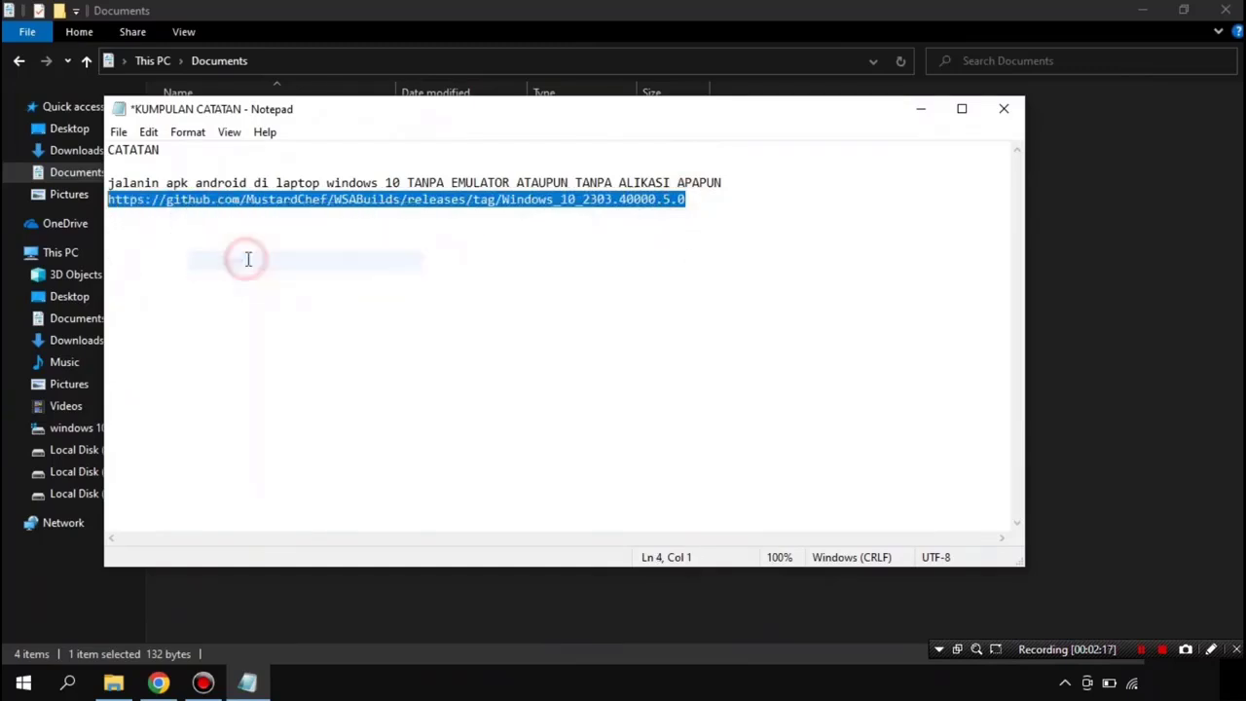
Step: Load the copied WSA release URL in a fresh Chrome tab and scroll to Assets
left_click(161, 684)
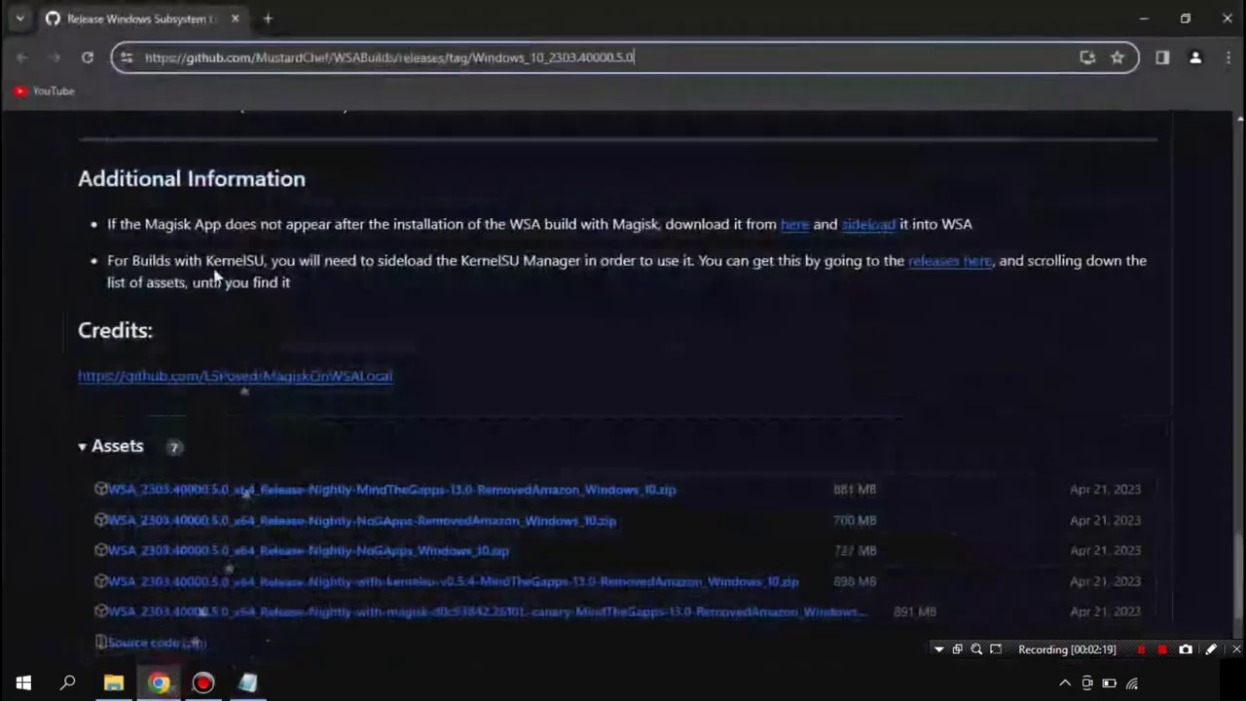
left_click(266, 17)
left_click(233, 18)
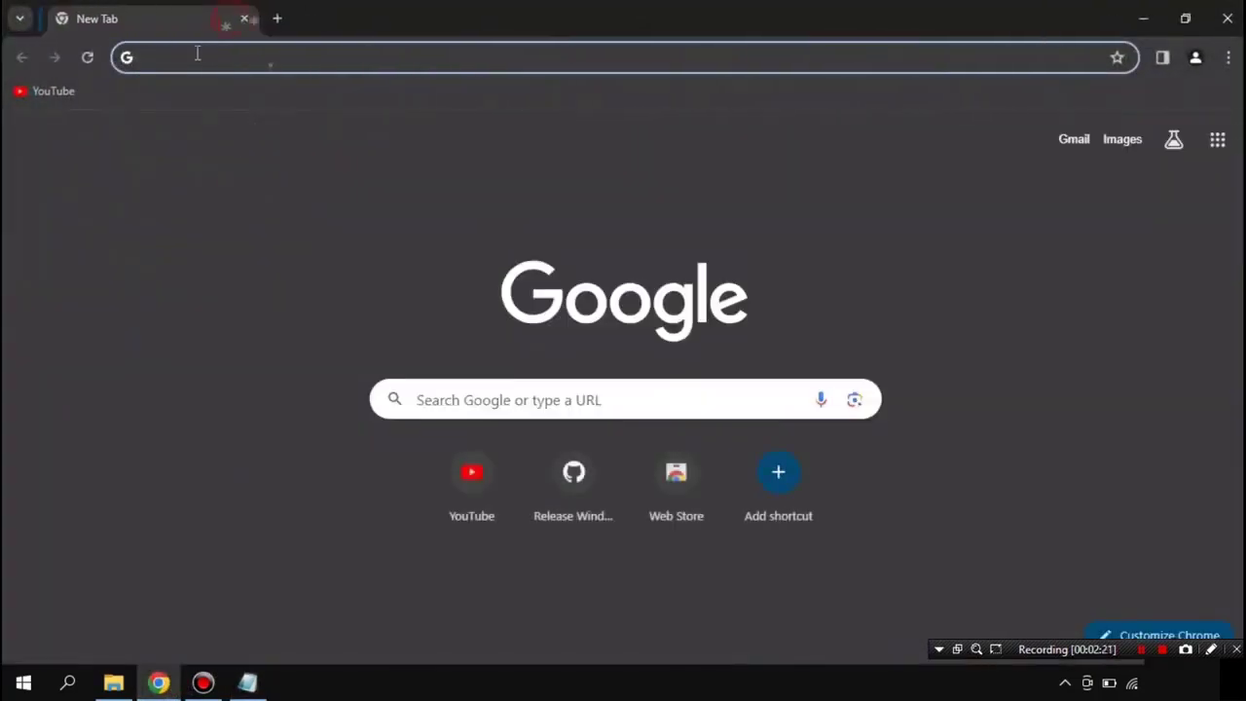
right_click(195, 55)
left_click(277, 204)
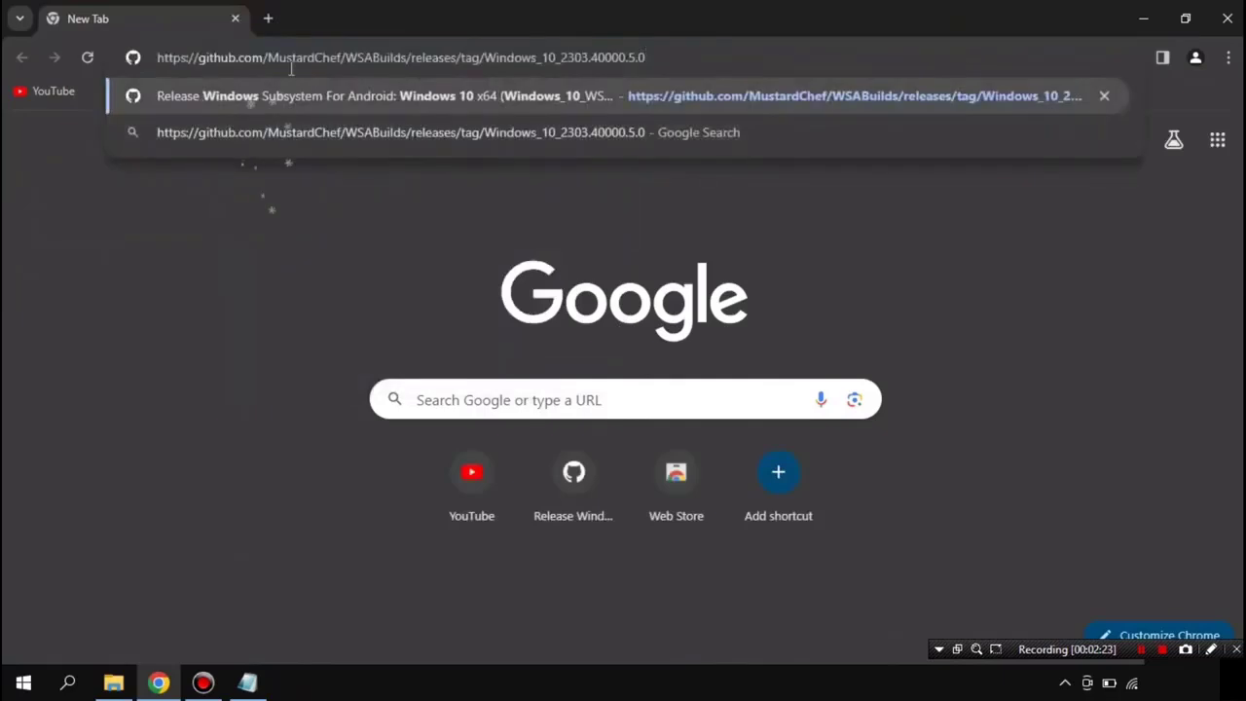
key("Return")
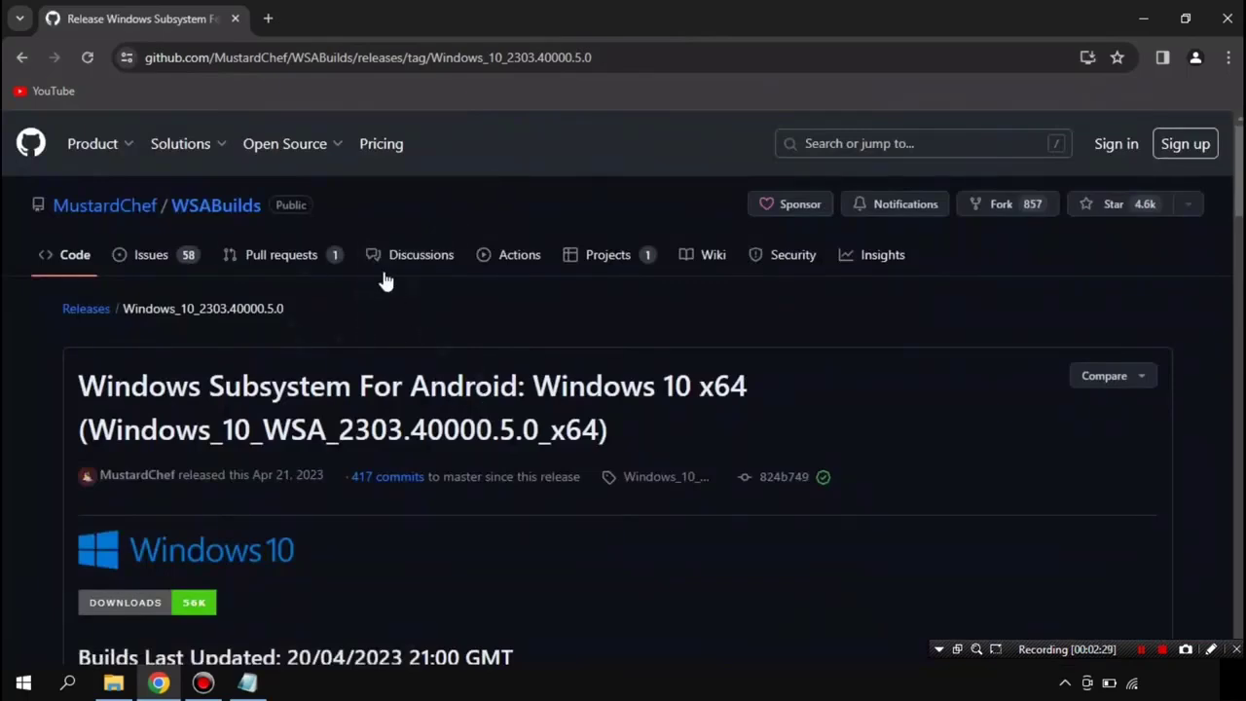
scroll(382, 323, "down", 10)
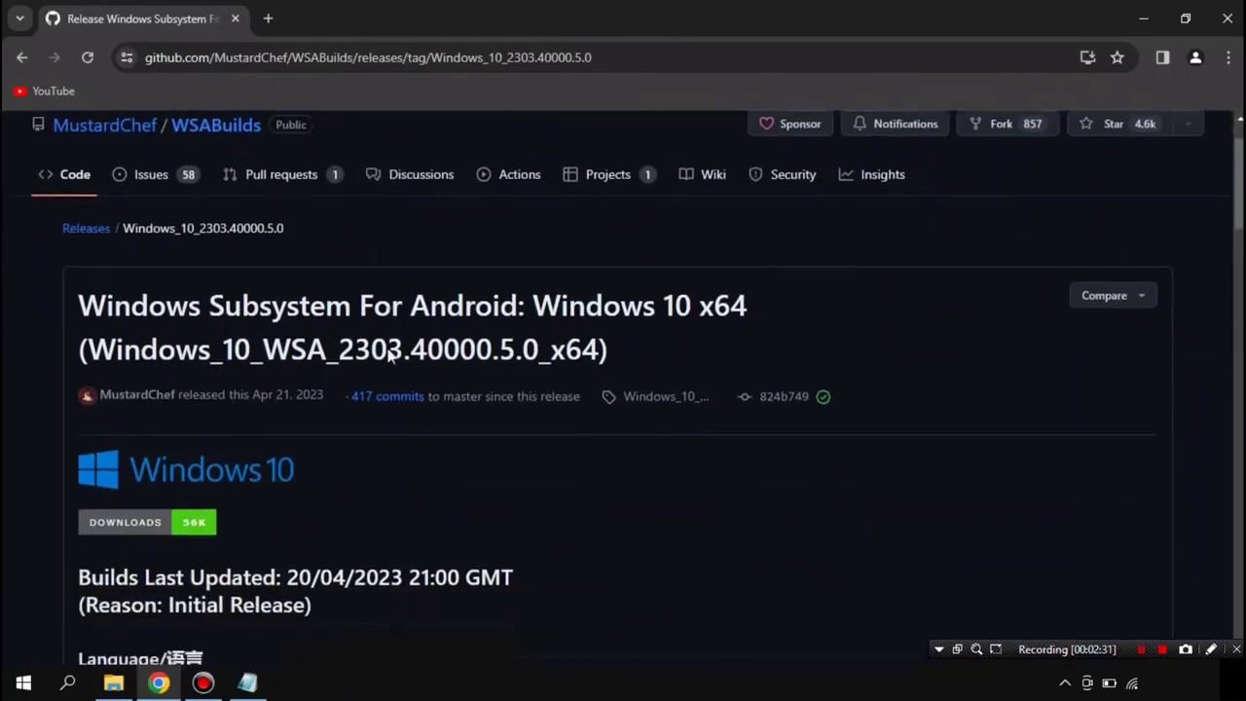
scroll(393, 362, "down", 13)
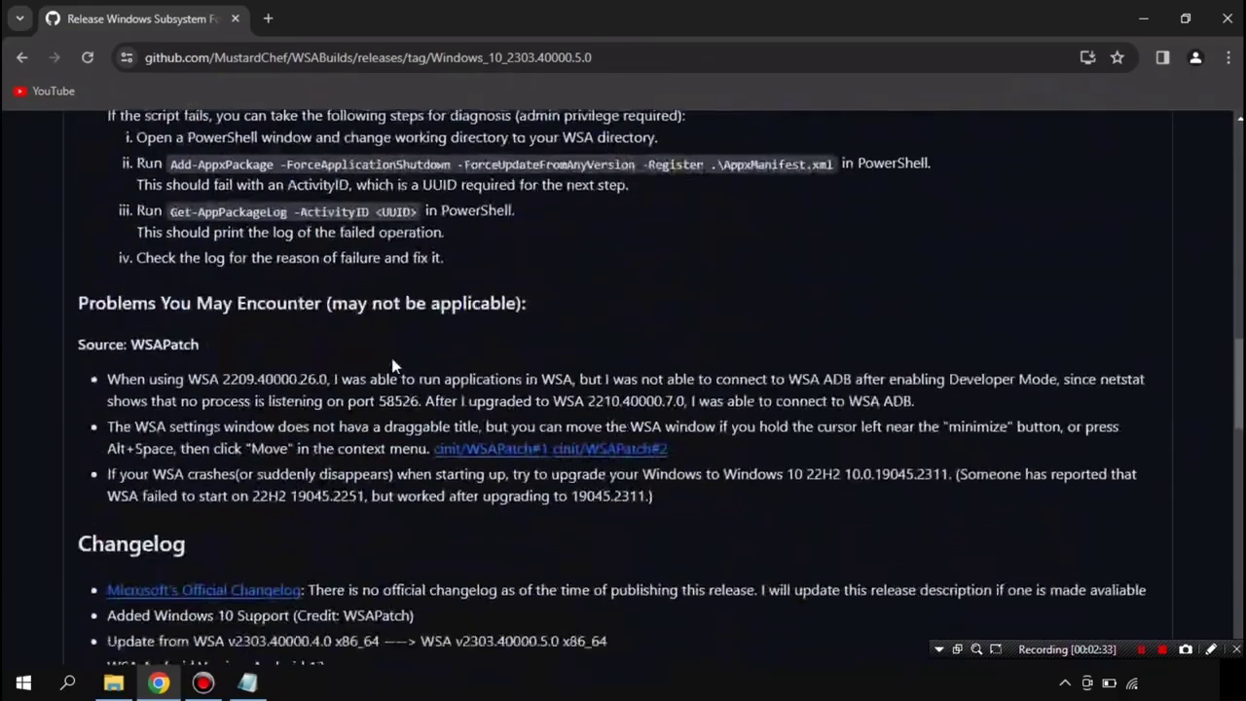
scroll(390, 355, "up", 5)
scroll(392, 367, "down", 12)
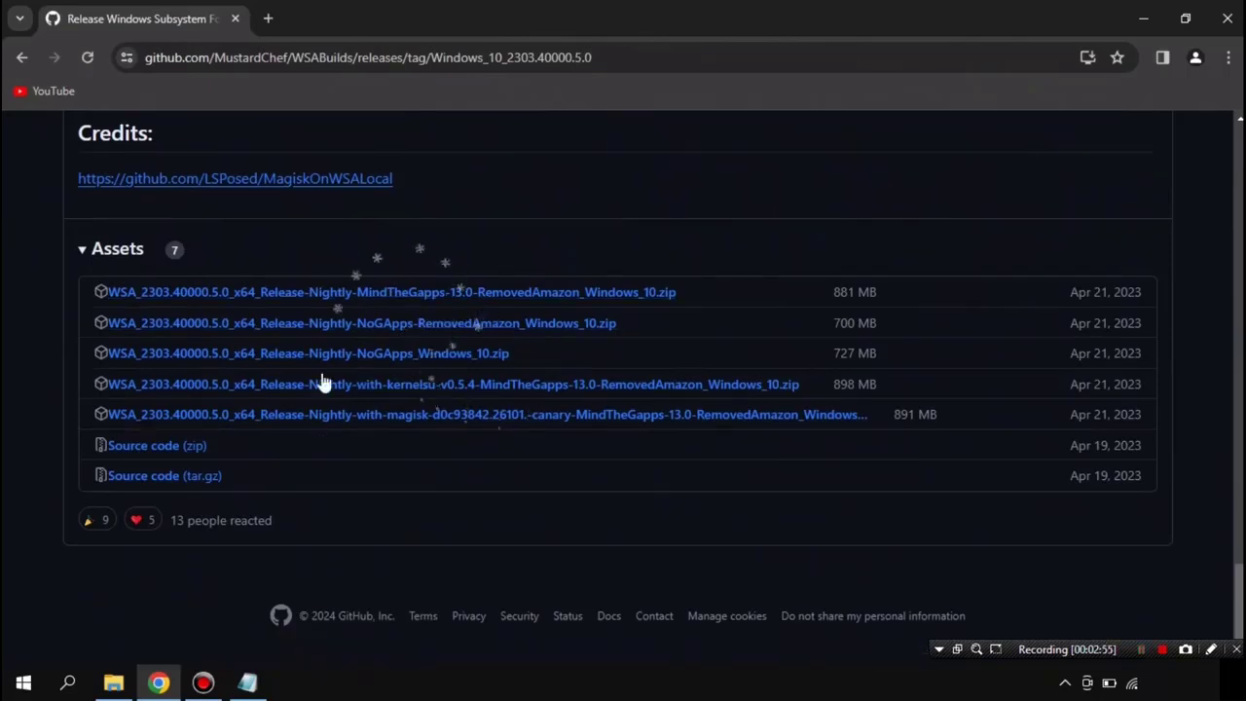
left_click(249, 684)
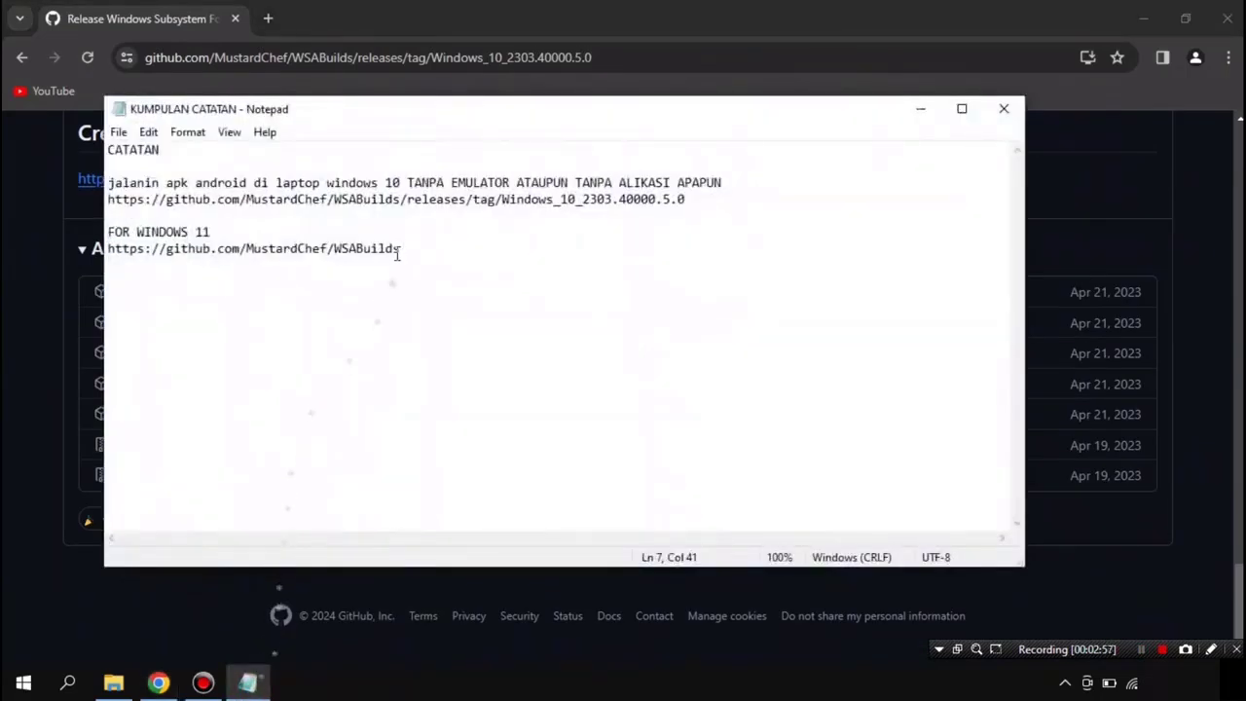
left_click_drag(404, 251, 101, 265)
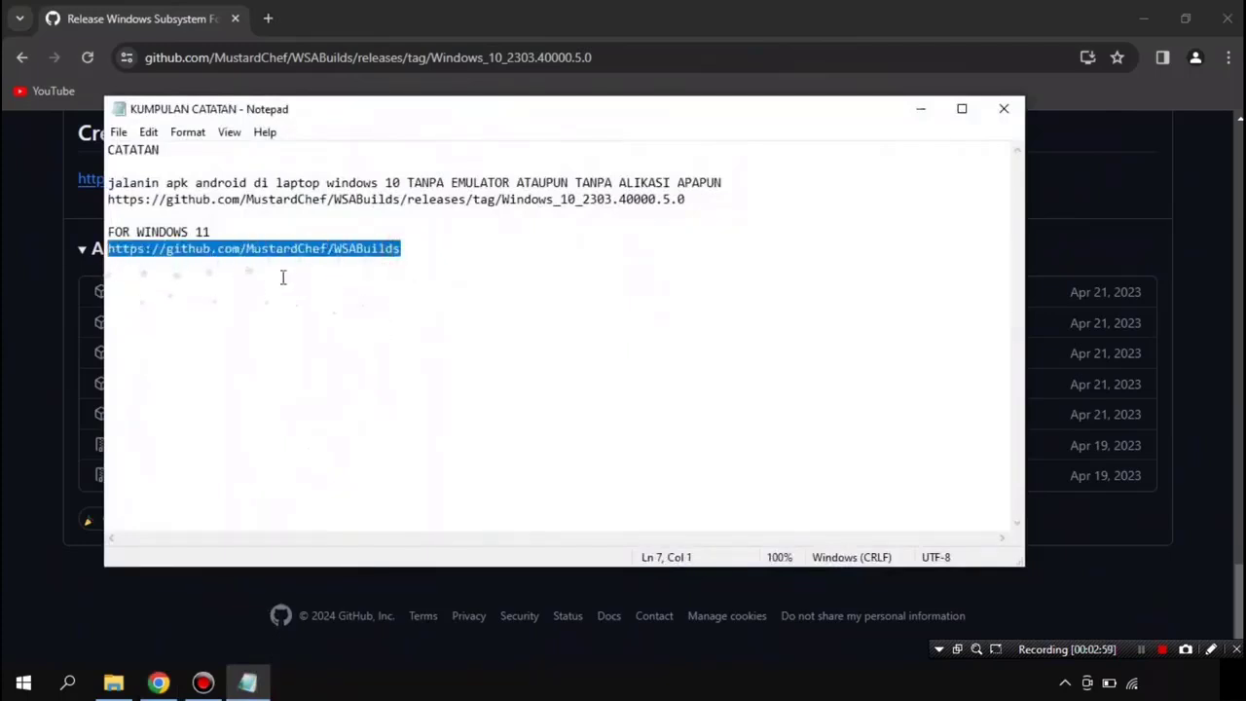
left_click_drag(106, 199, 687, 200)
left_click(687, 268)
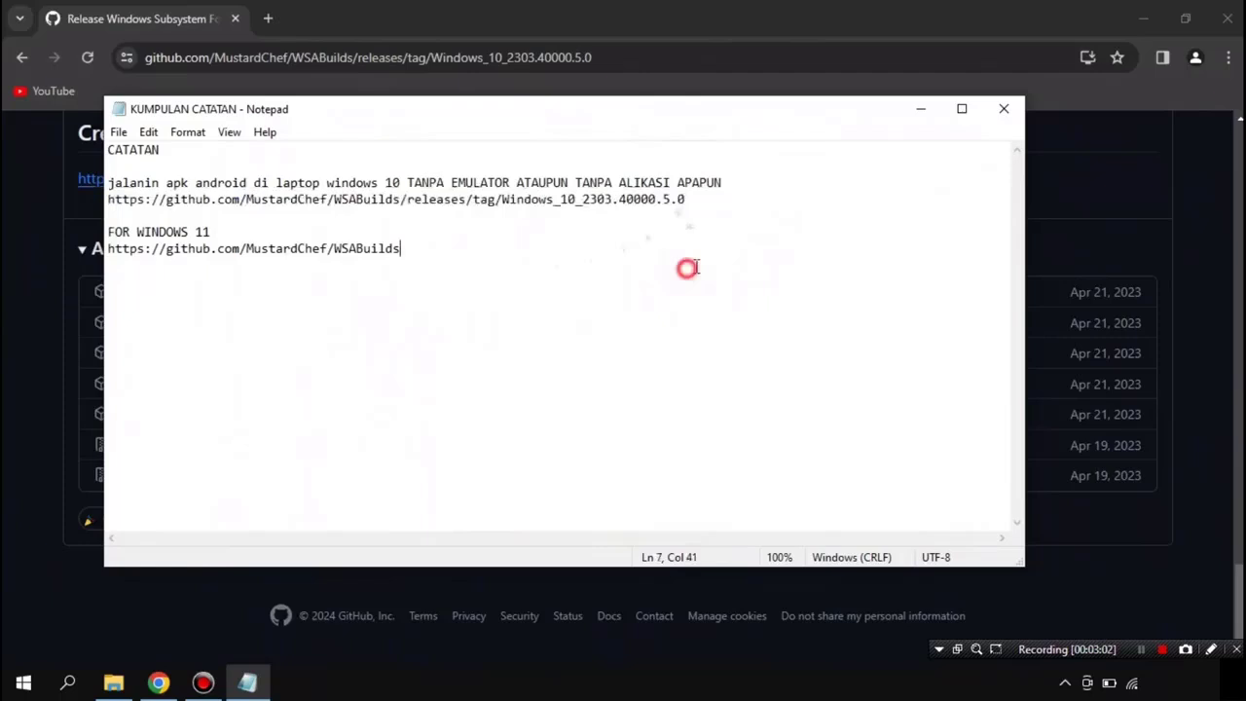
left_click(921, 109)
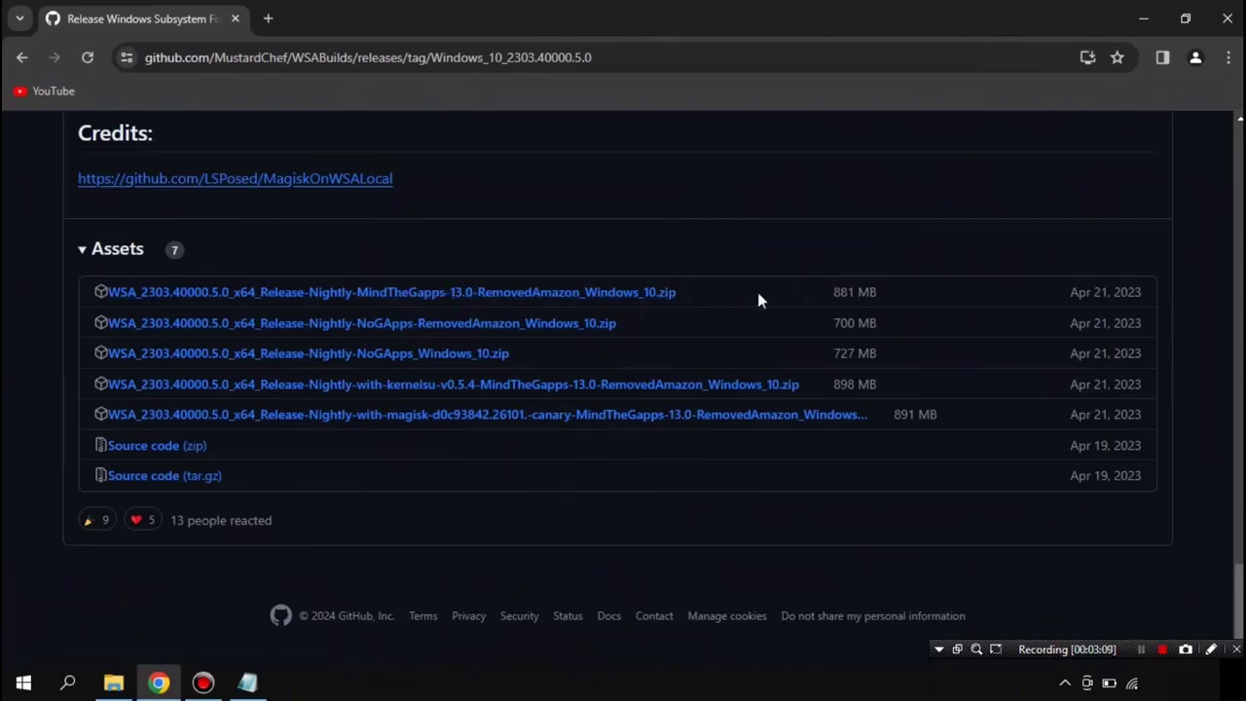
Step: Start the MindTheGapps-13.0 RemovedAmazon zip download, pause it, and close Chrome
left_click(510, 295)
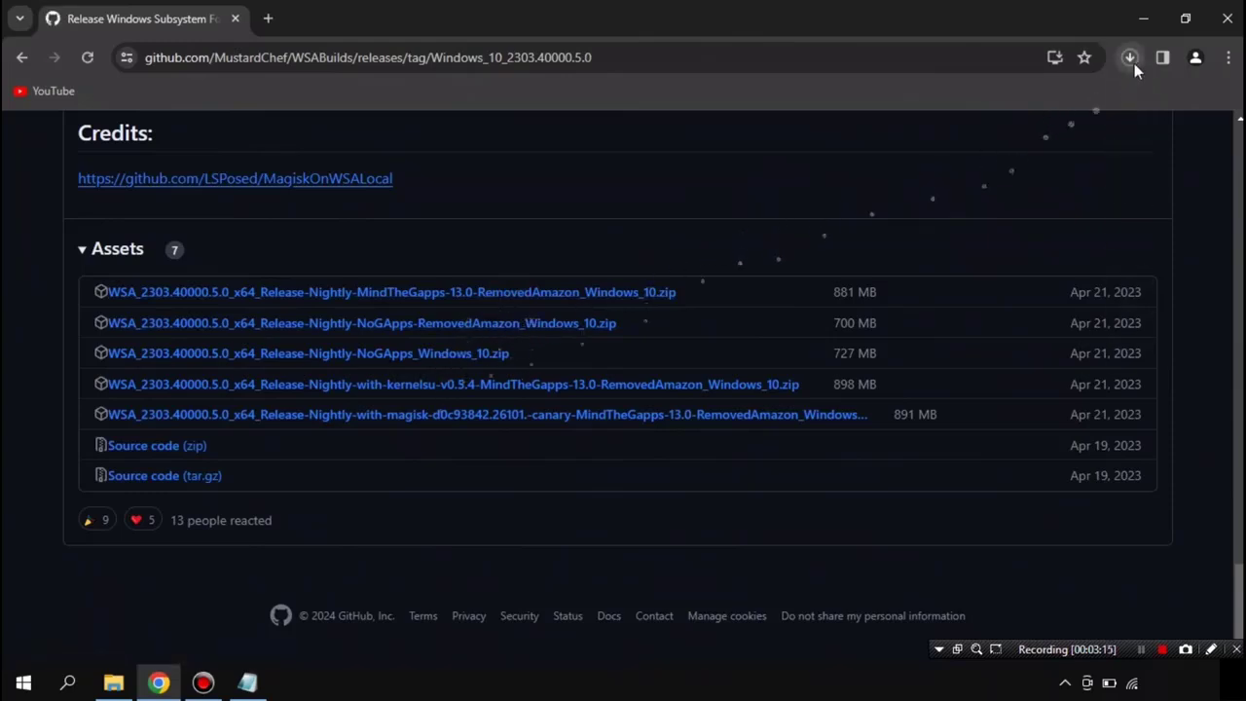
left_click(1130, 59)
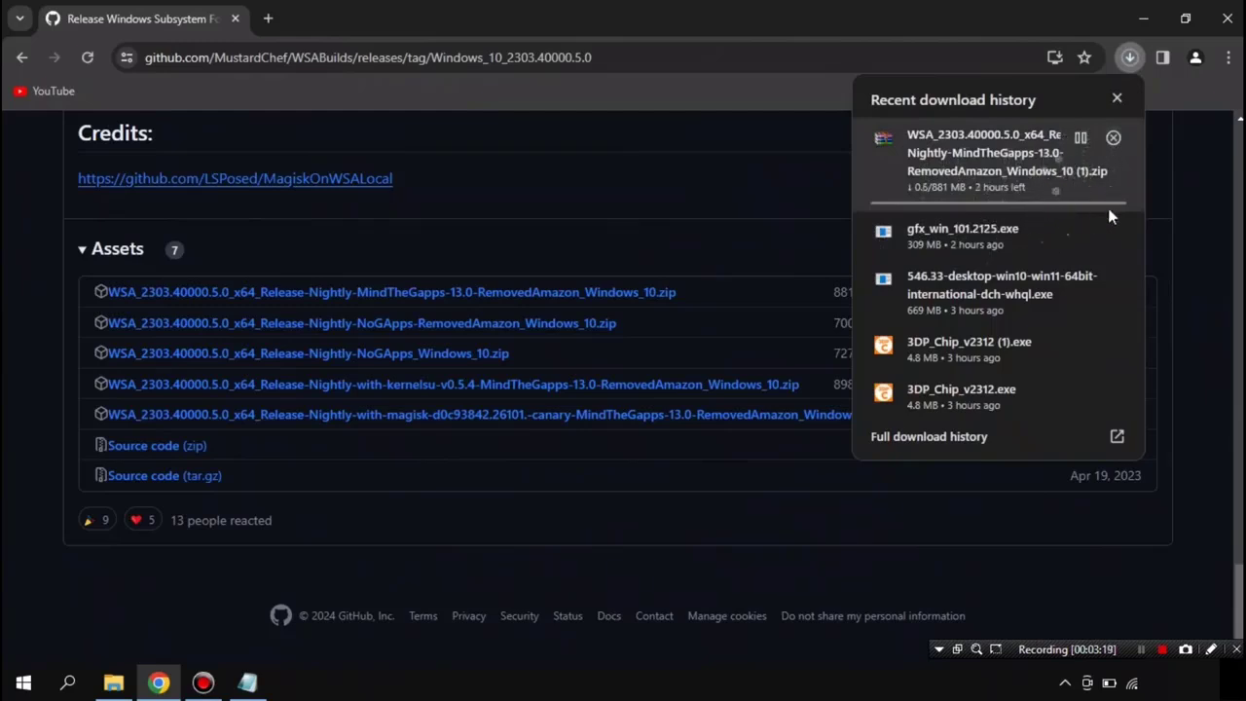
mouse_move(1100, 151)
left_click(1081, 138)
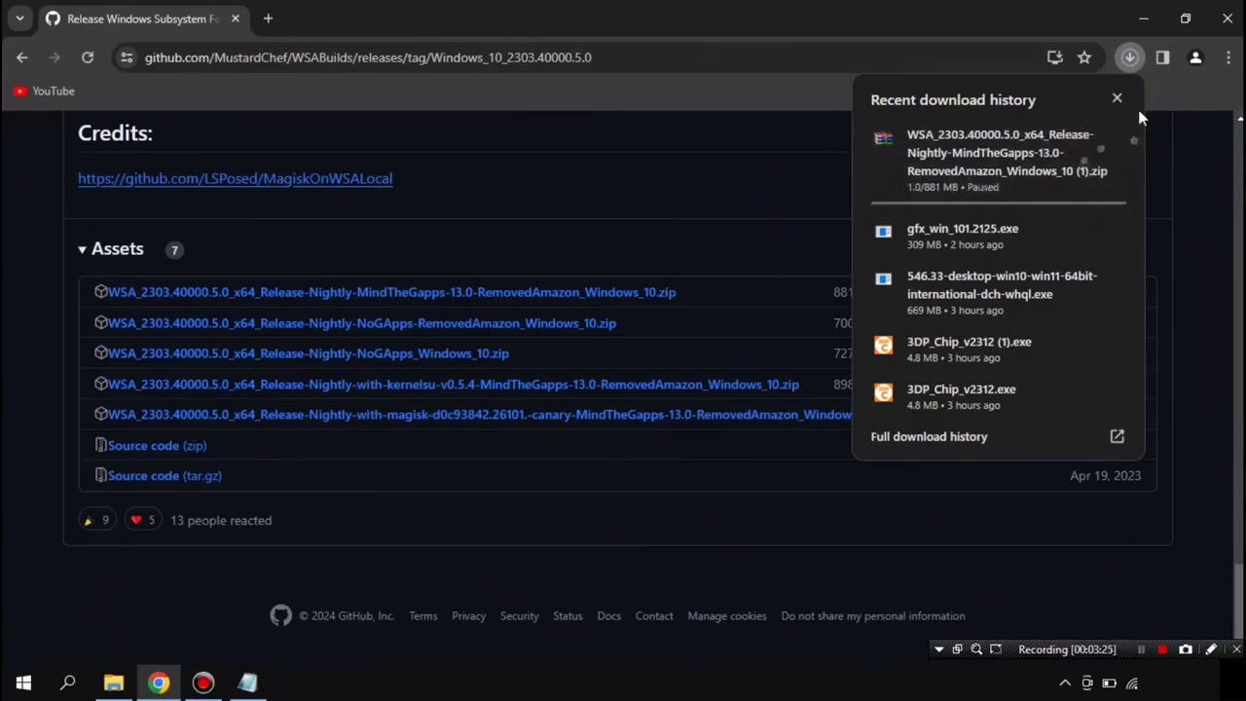
left_click(1117, 101)
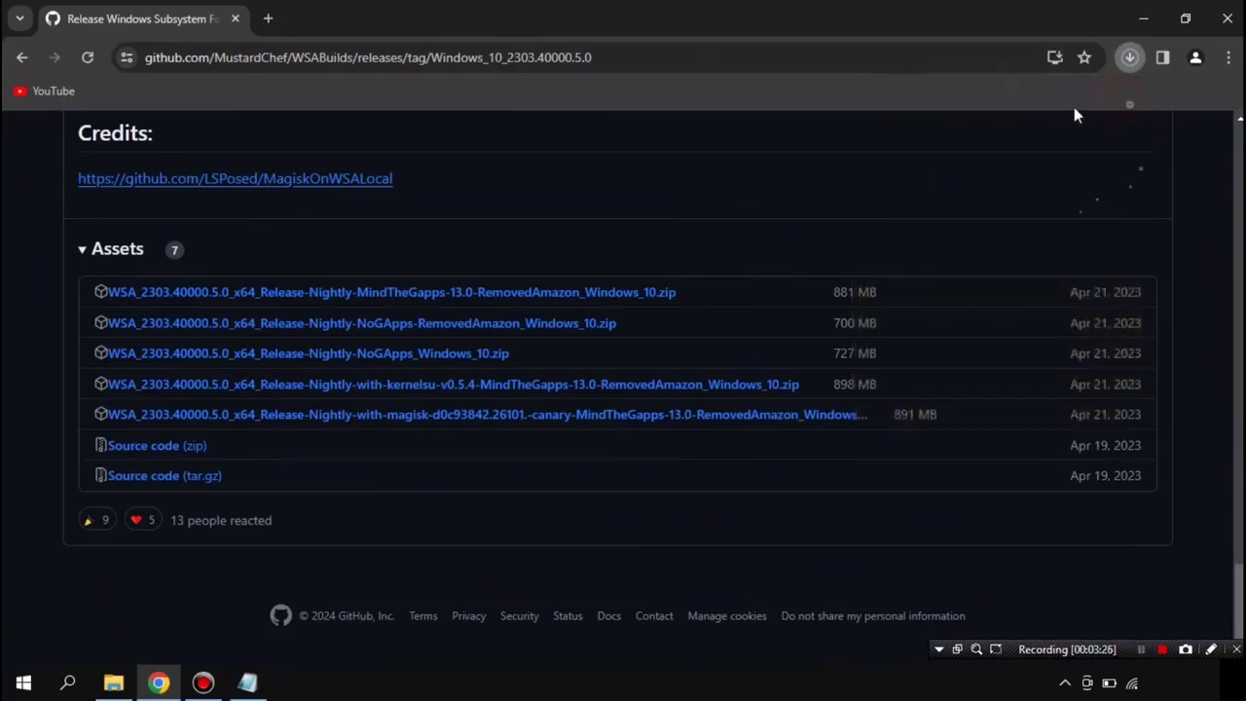
left_click(1226, 17)
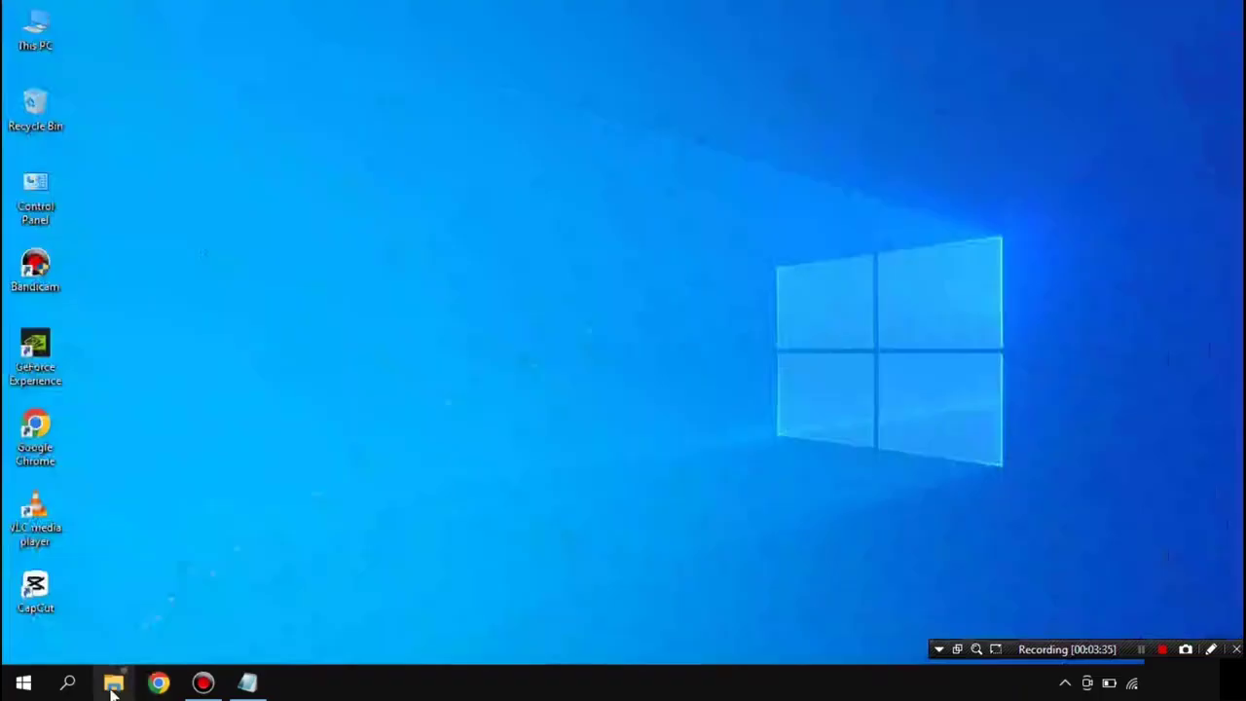
Step: Extract the WSA zip in Downloads into its own WSA_2303.40000.5.0 folder
left_click(114, 682)
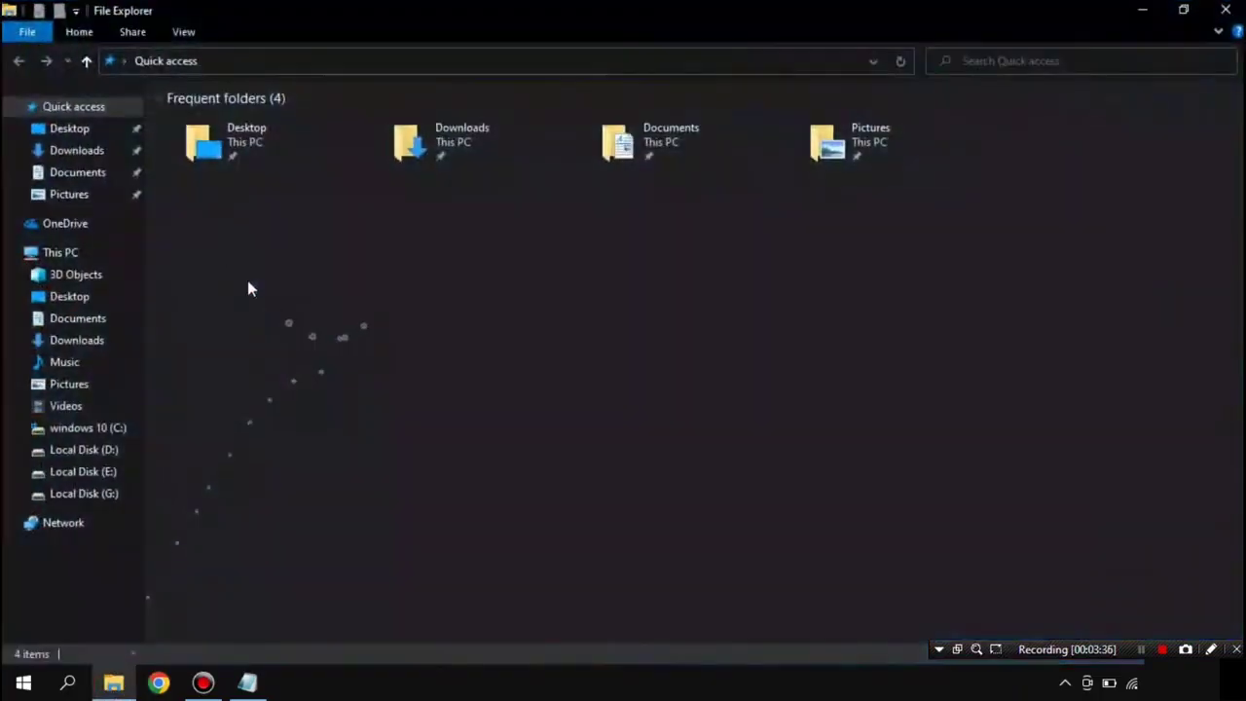
left_click(102, 152)
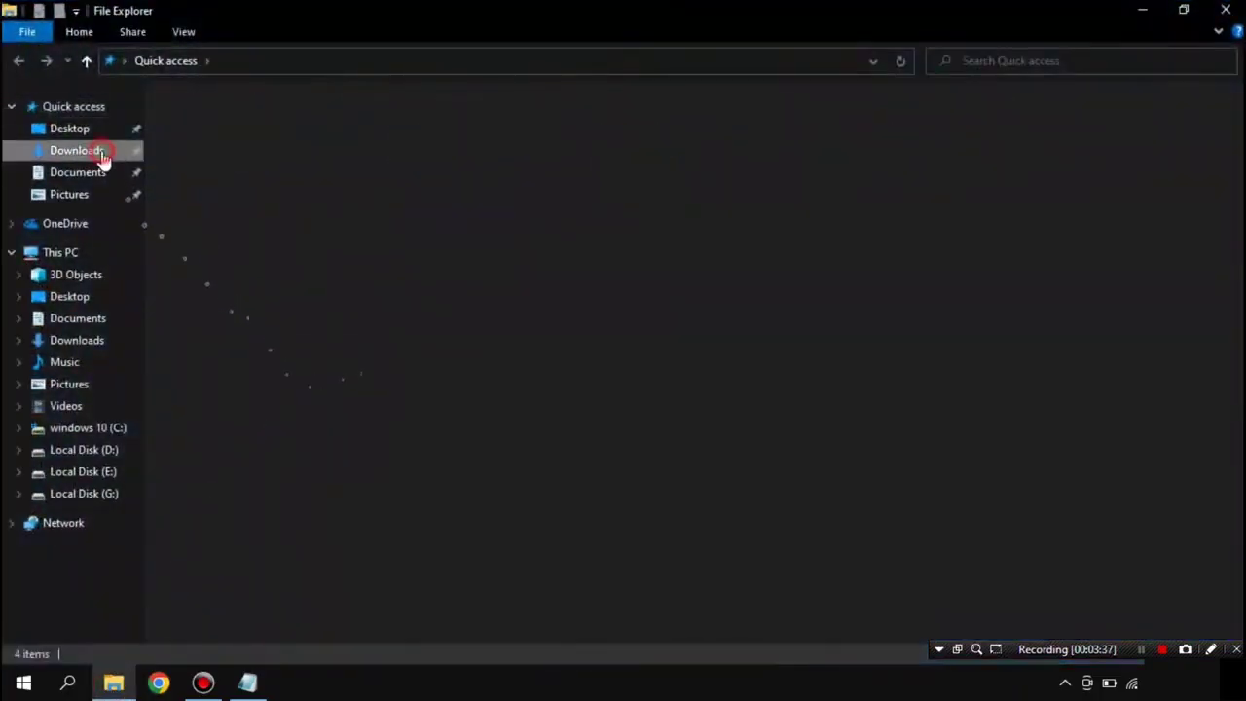
left_click(382, 309)
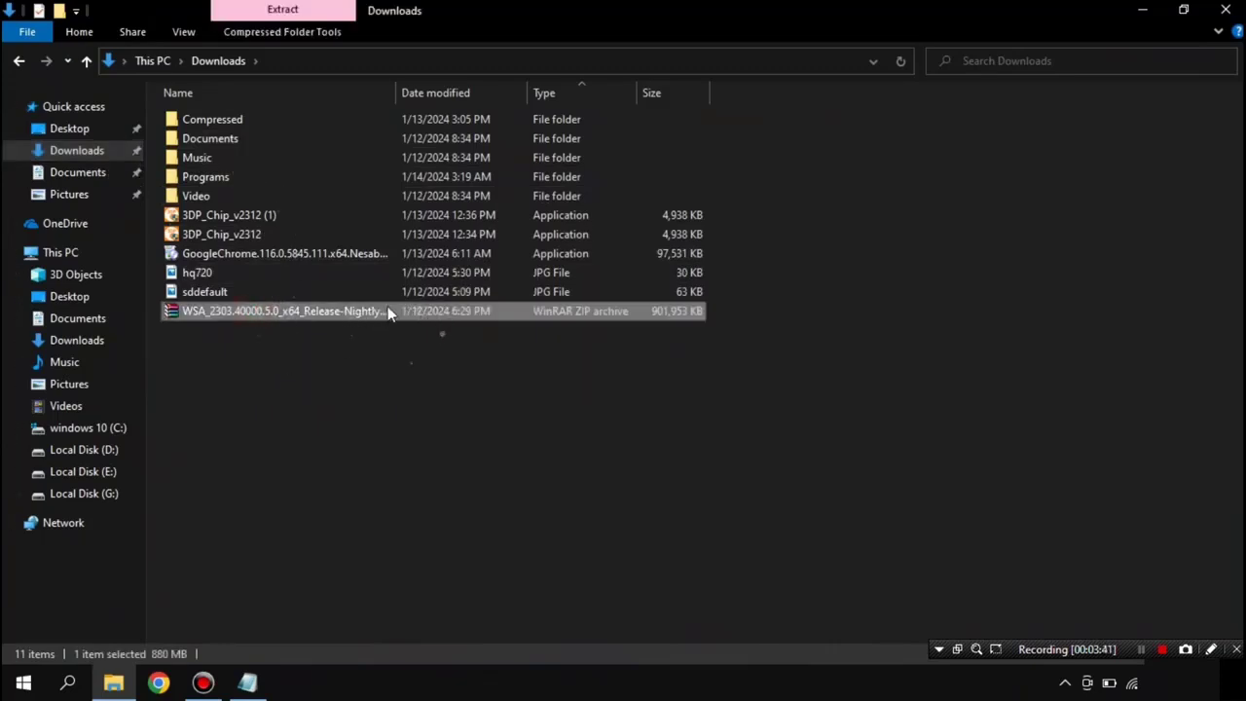
right_click(385, 308)
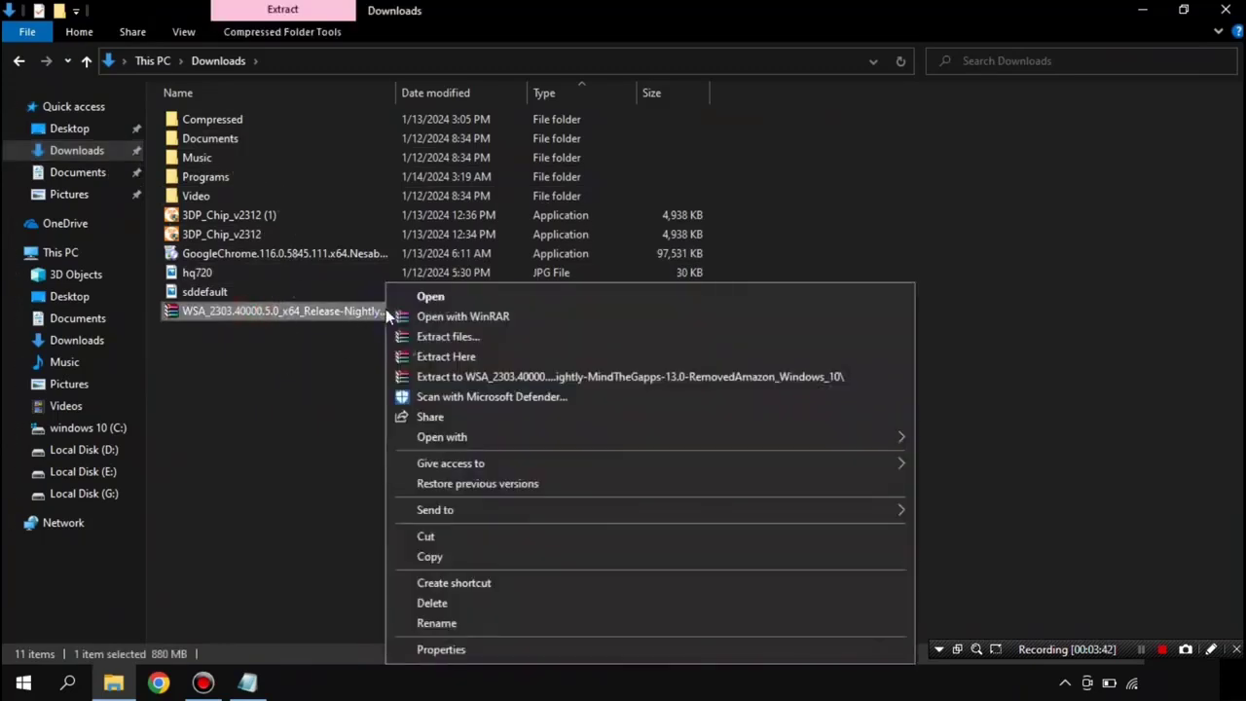
left_click(513, 376)
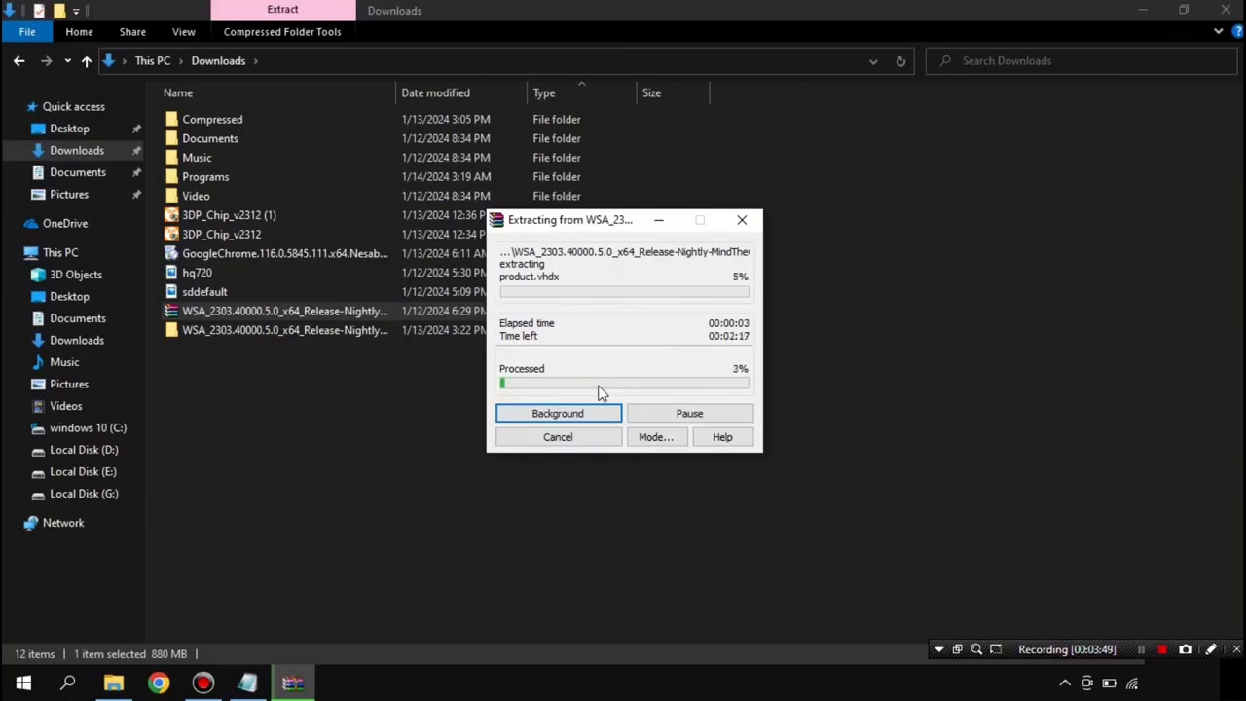
key("Tab")
key("Tab")
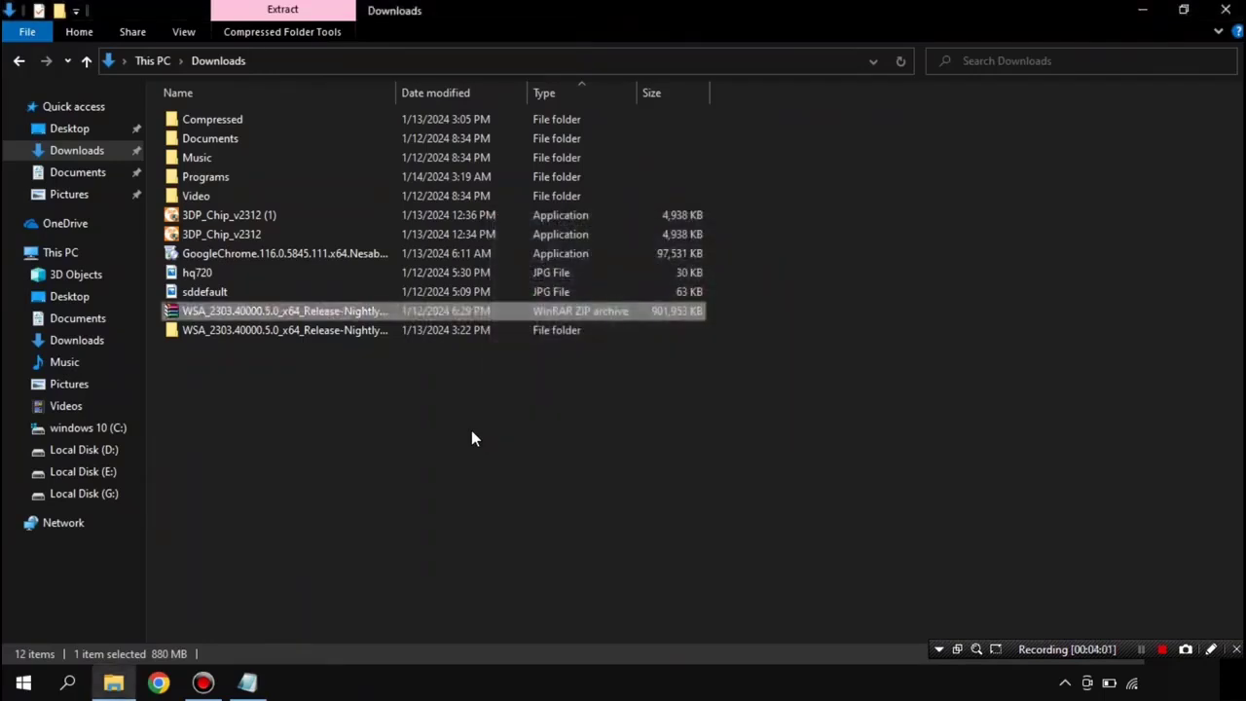
Step: Open the extracted WSA subfolder and show its files as Large icons
left_click(341, 334)
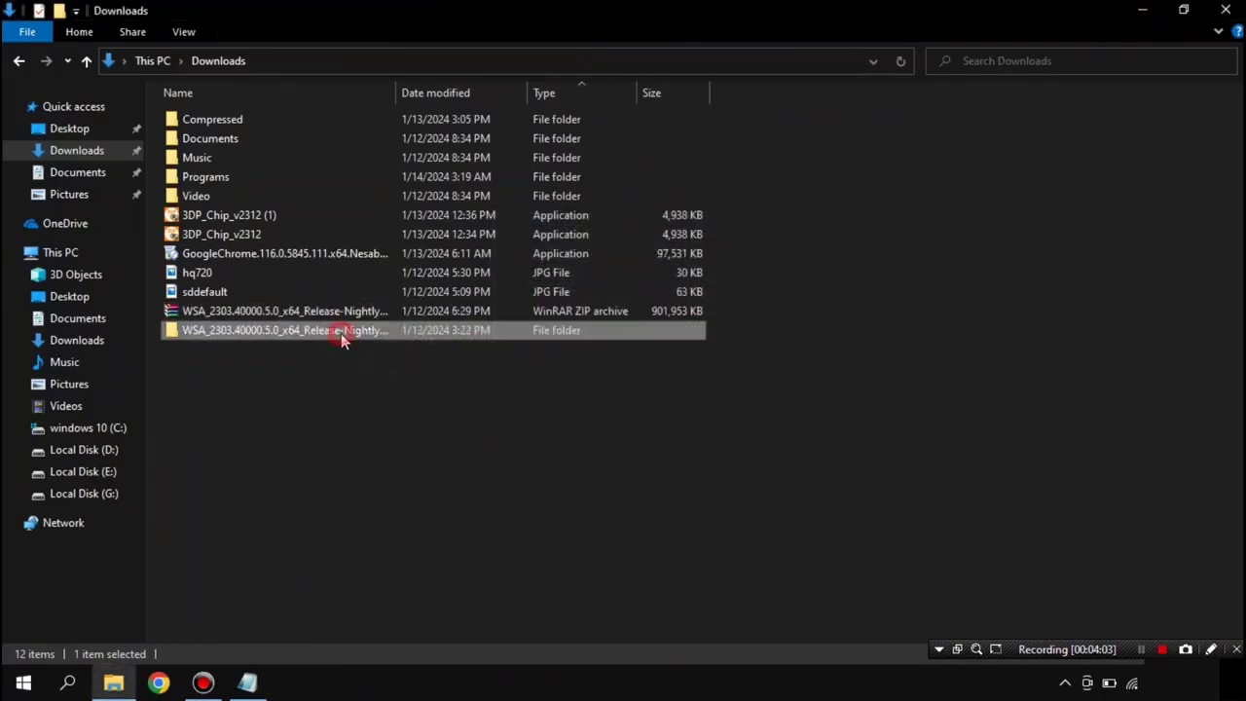
double_click(331, 334)
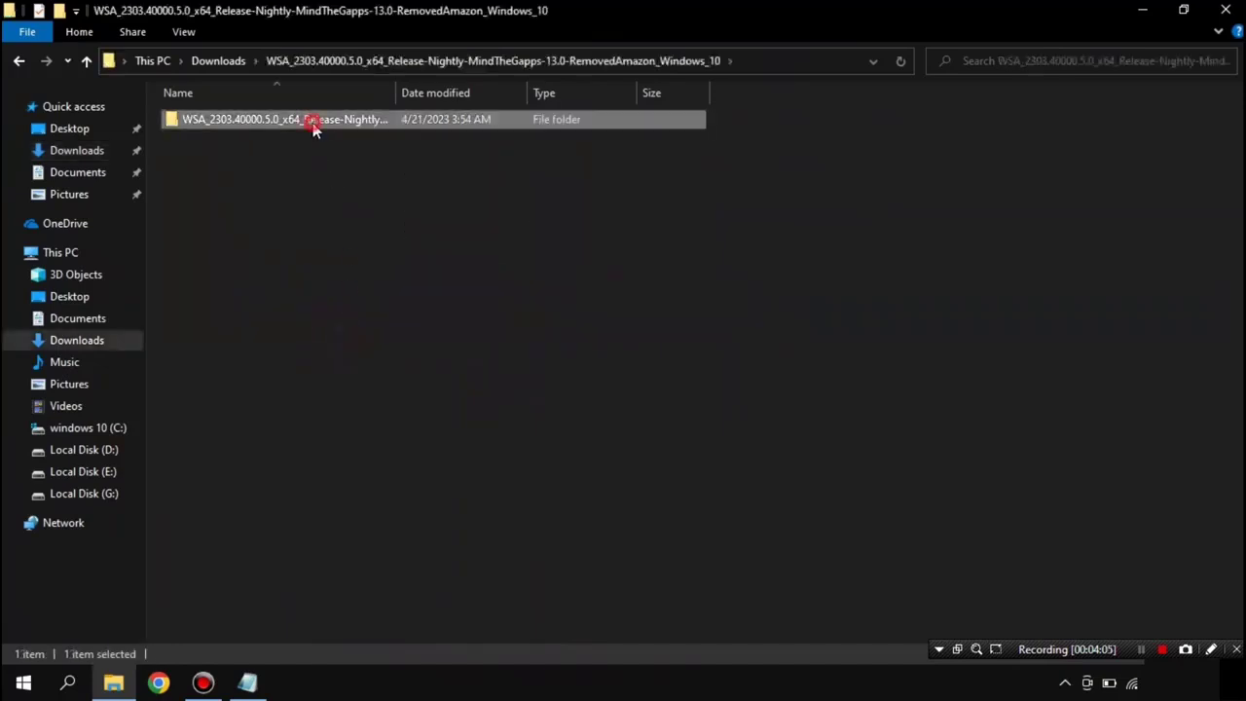
double_click(315, 123)
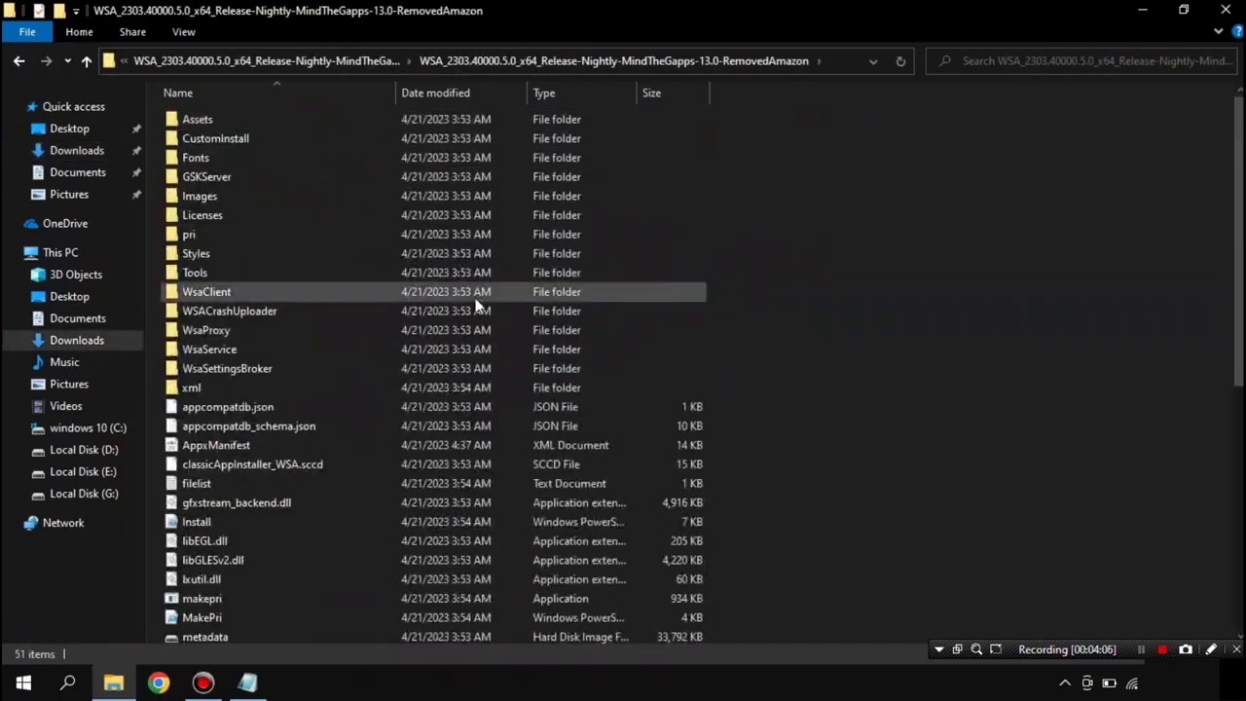
right_click(922, 283)
mouse_move(967, 298)
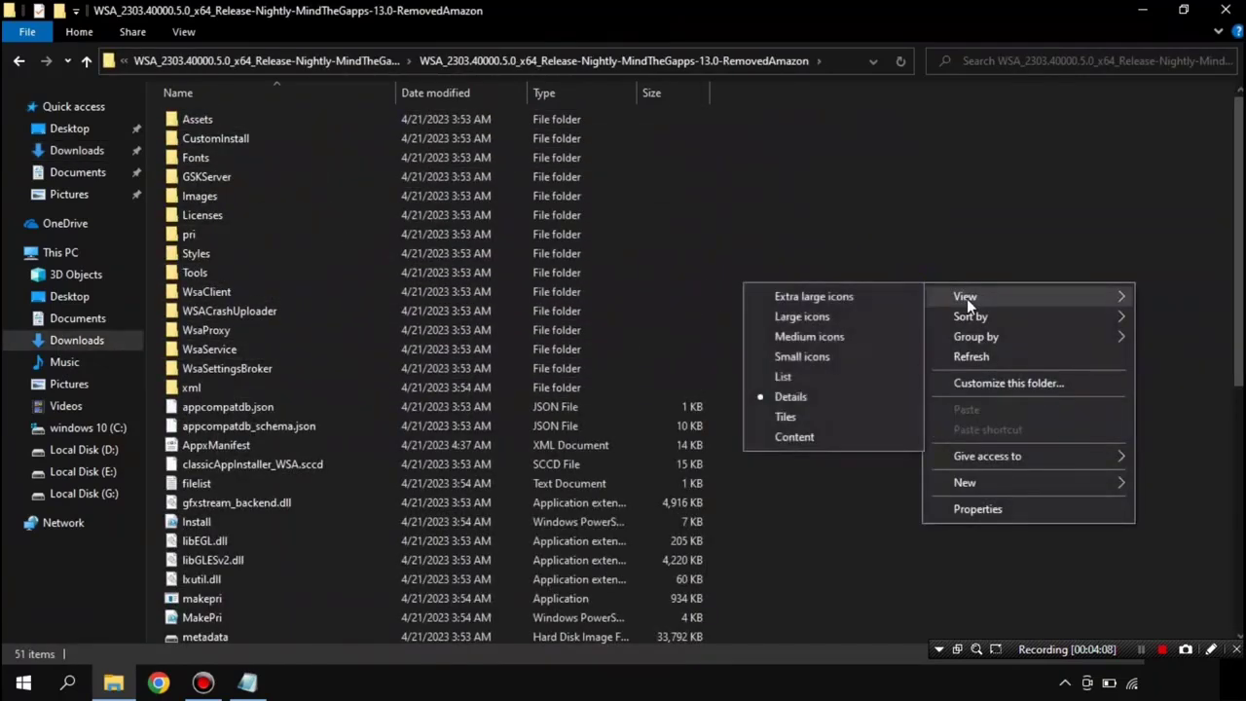
left_click(804, 316)
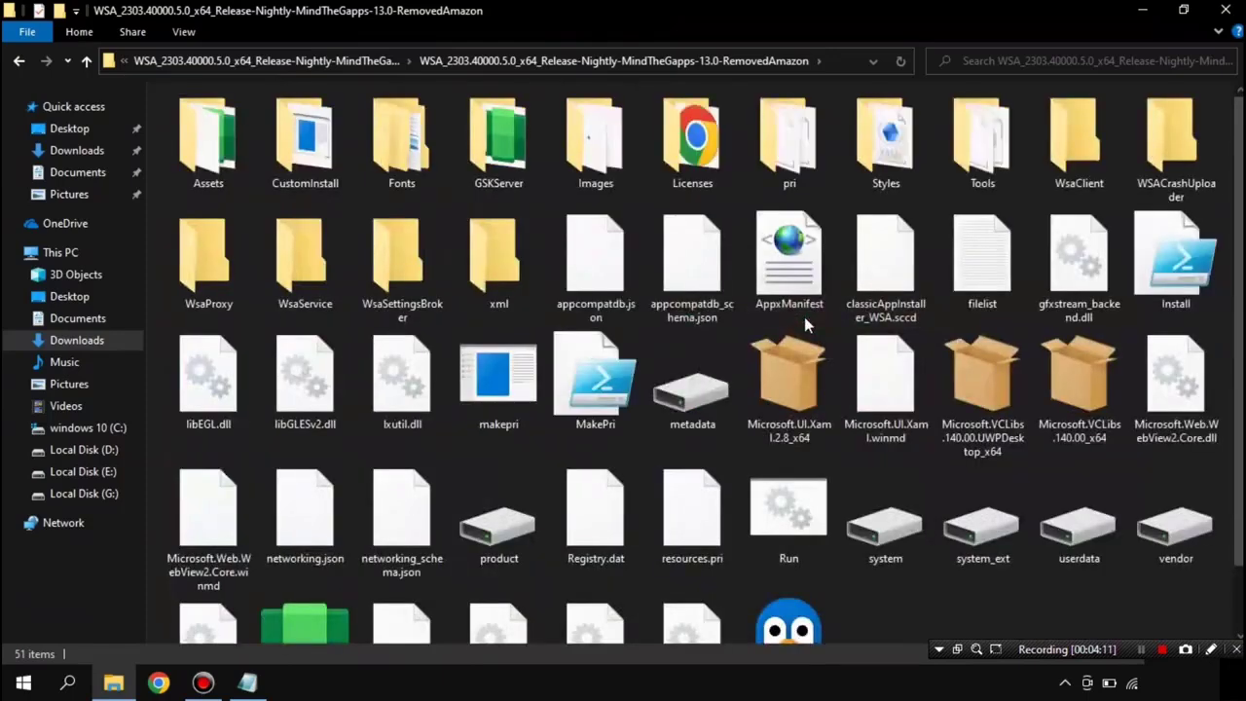
Step: Launch the Run batch file
scroll(762, 361, "down", 2)
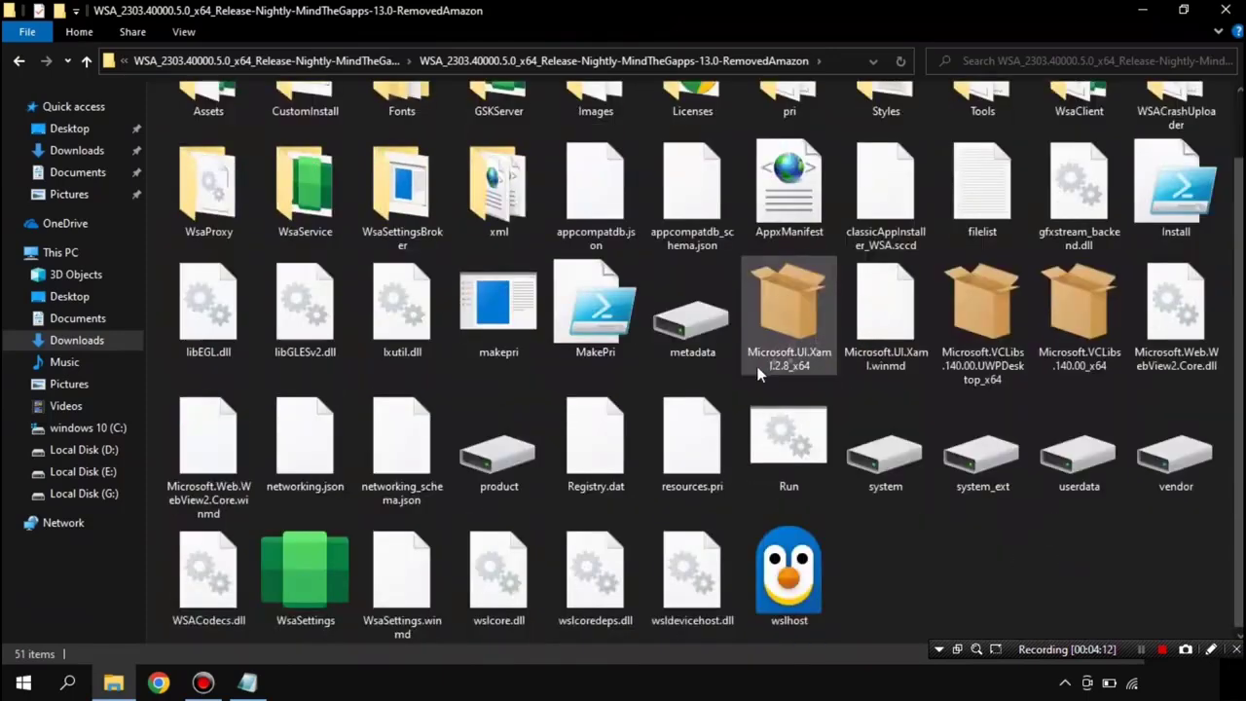
left_click(793, 446)
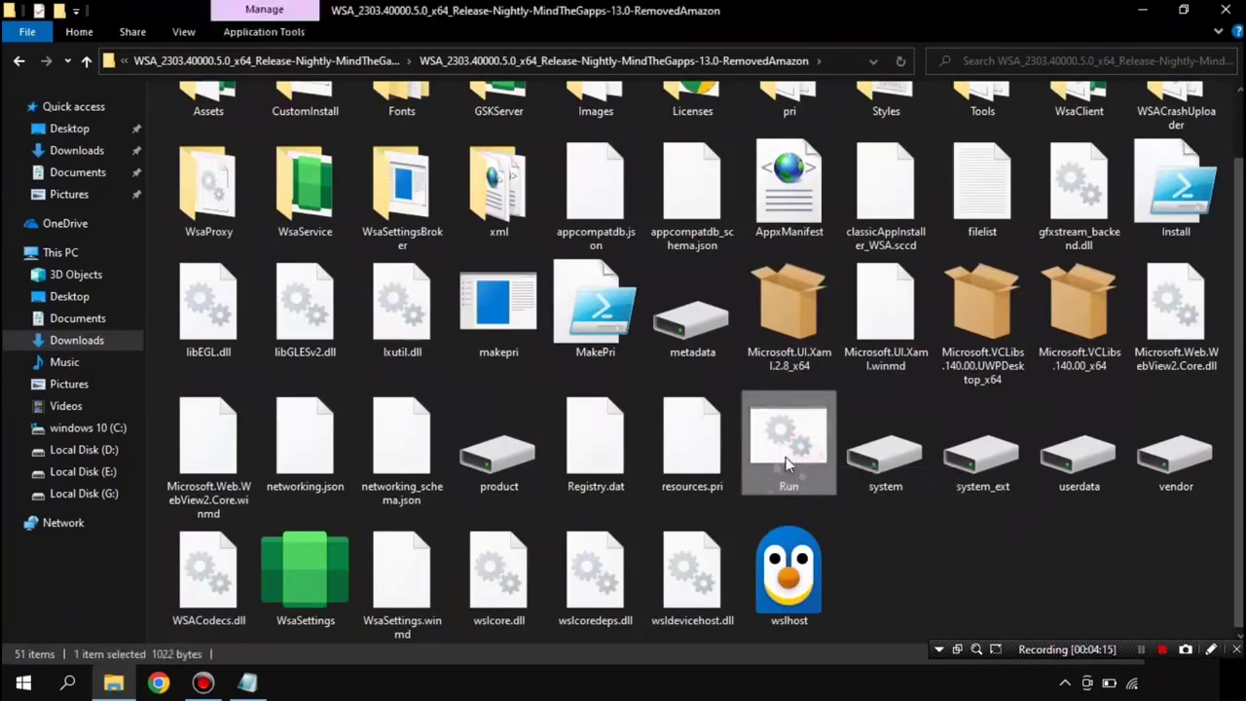
double_click(788, 457)
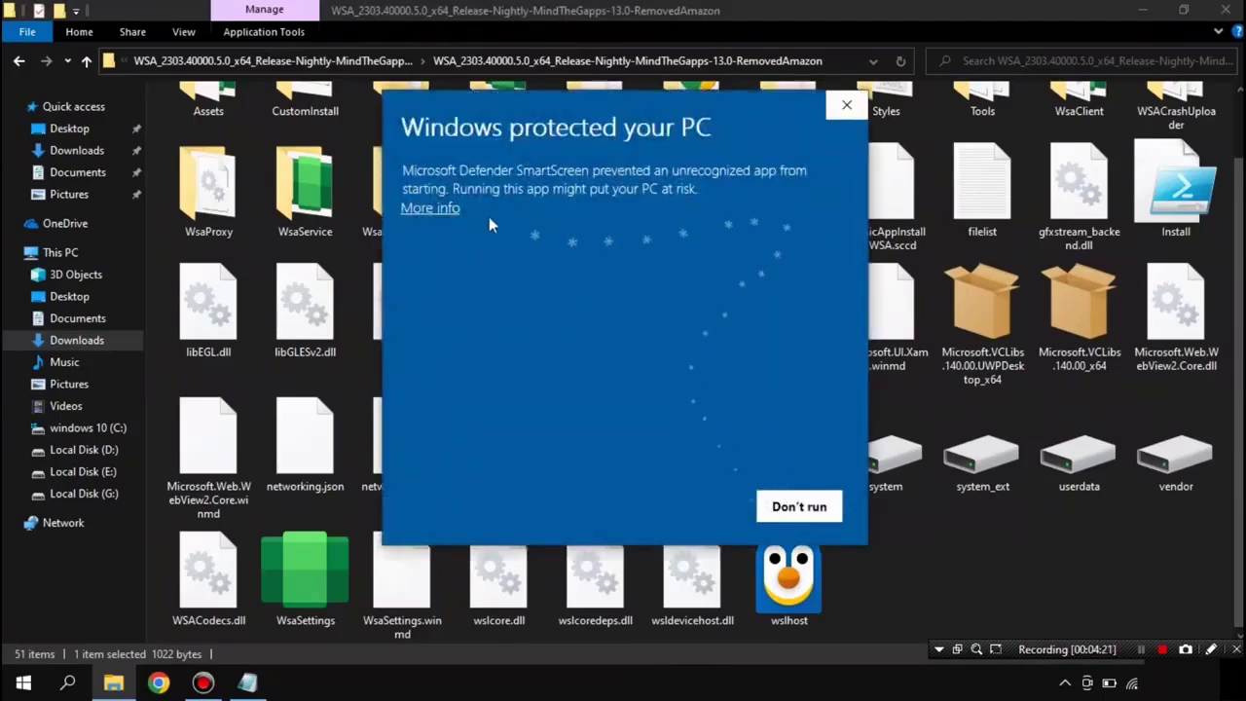
Step: Let the Run script past SmartScreen and accept the restart with y
left_click(431, 210)
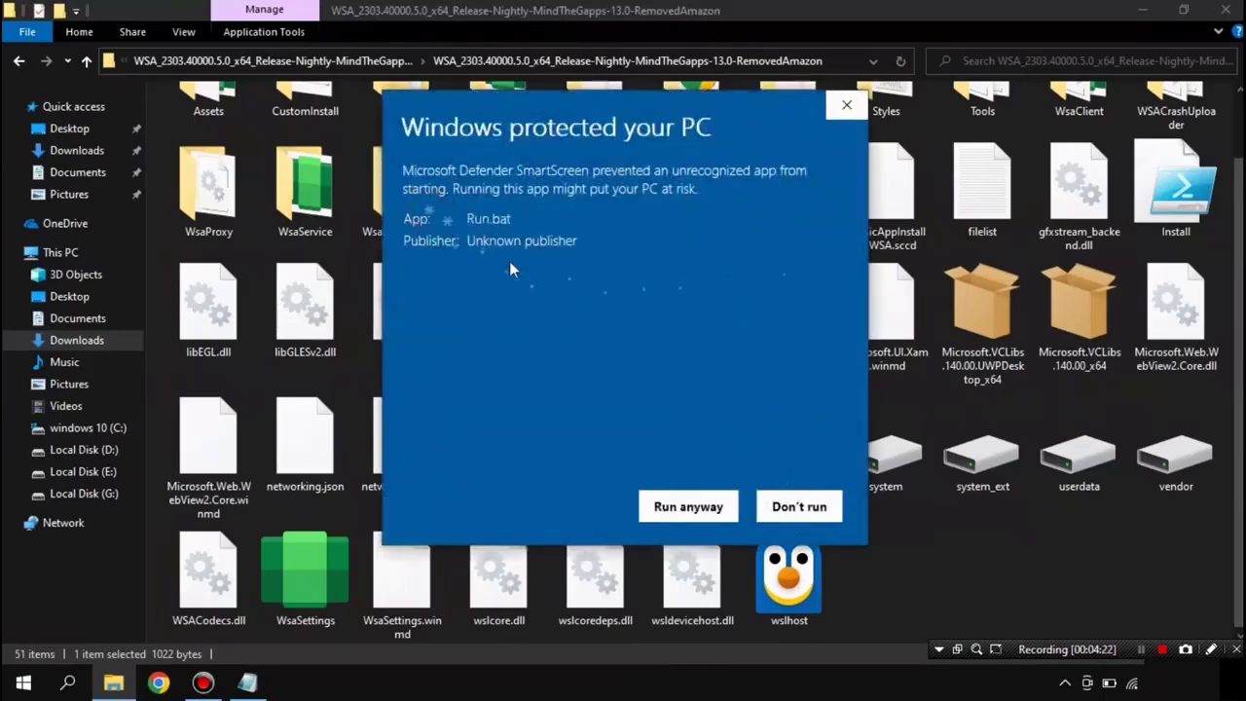
left_click(689, 506)
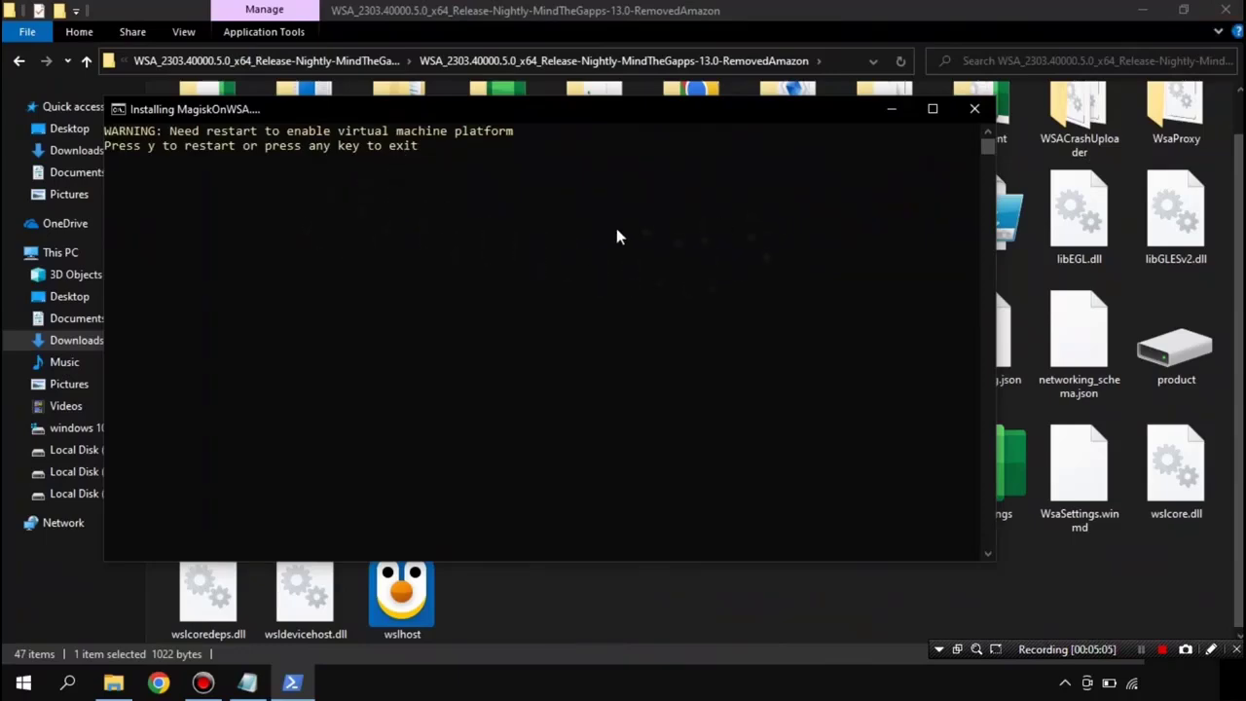
key("y")
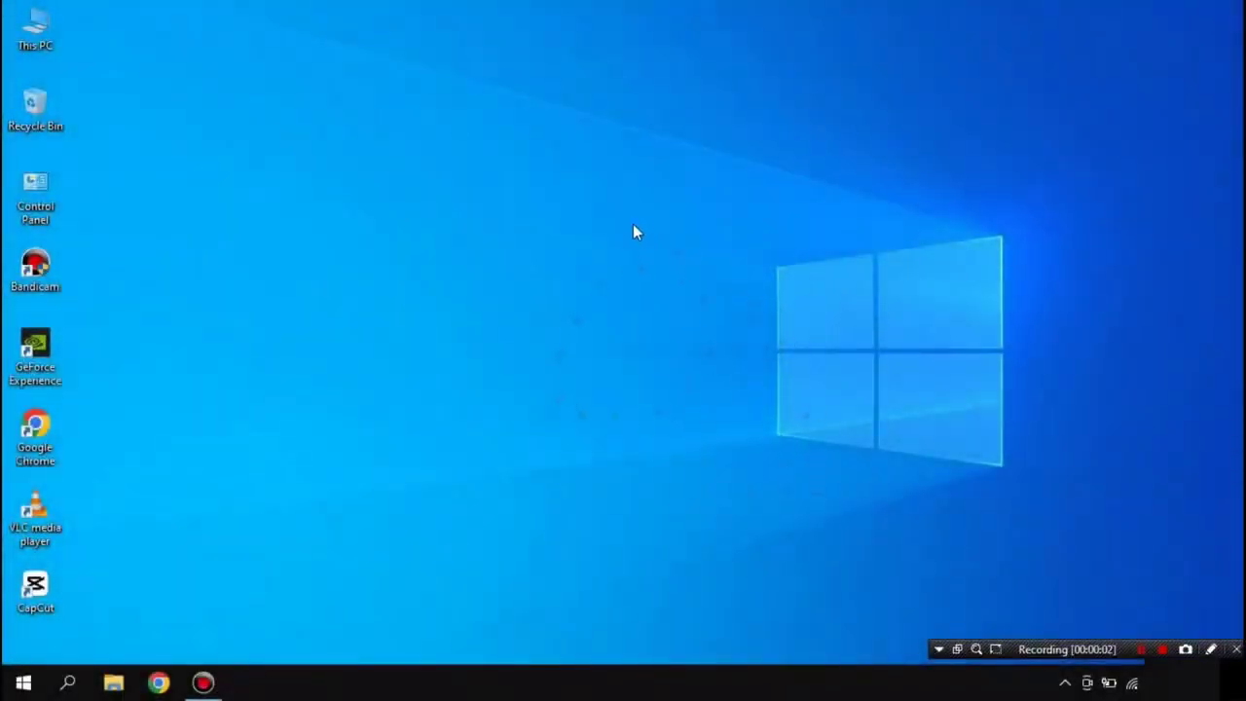
Step: Rerun the Run batch file from the extracted WSA subfolder in Downloads
left_click(113, 682)
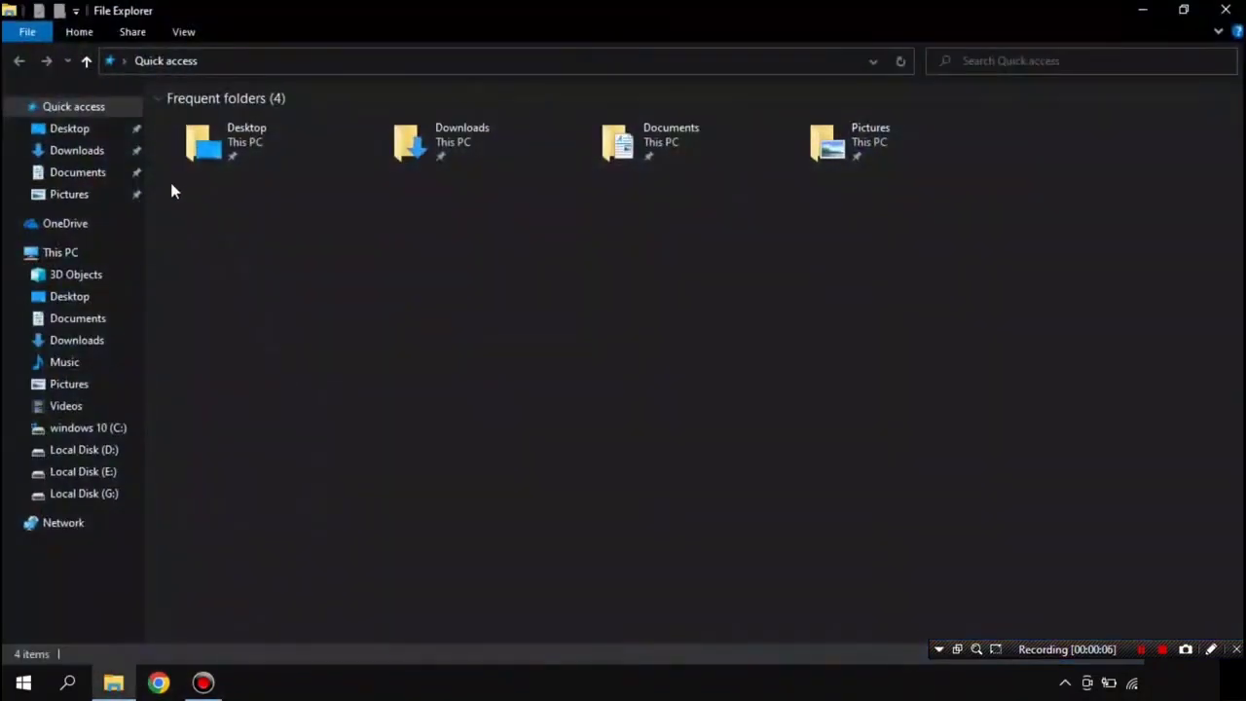
left_click(97, 151)
double_click(232, 216)
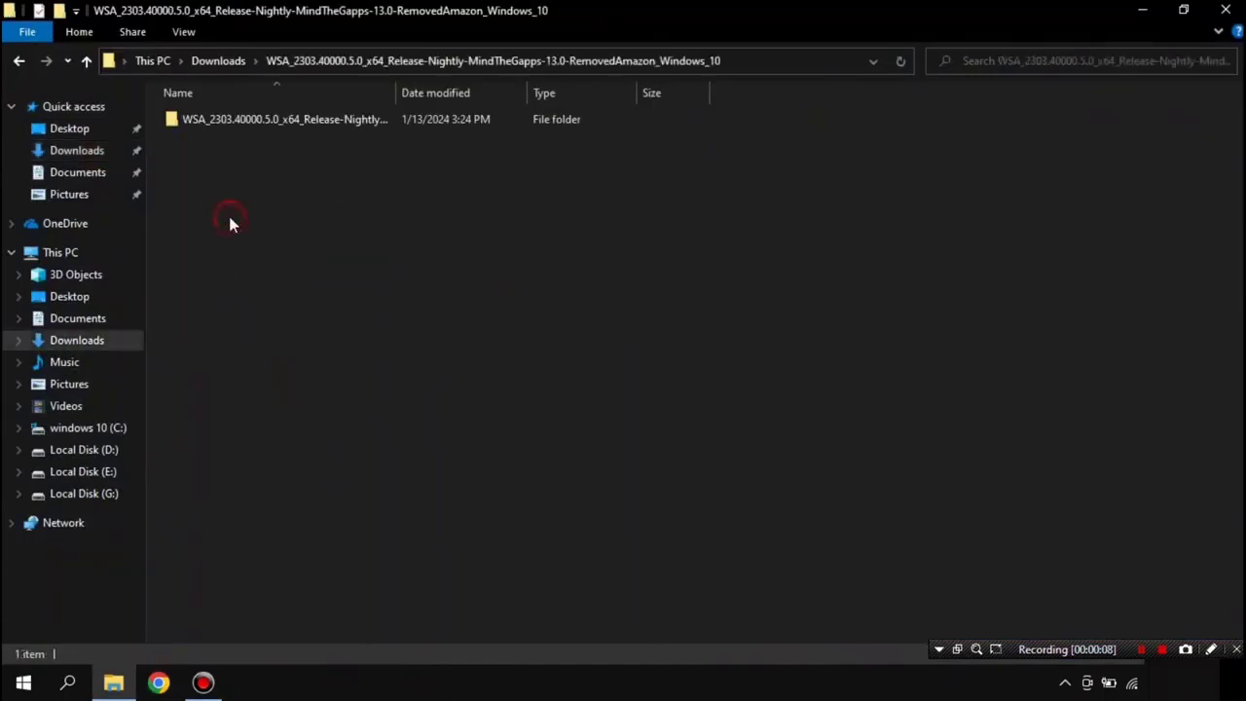
double_click(249, 123)
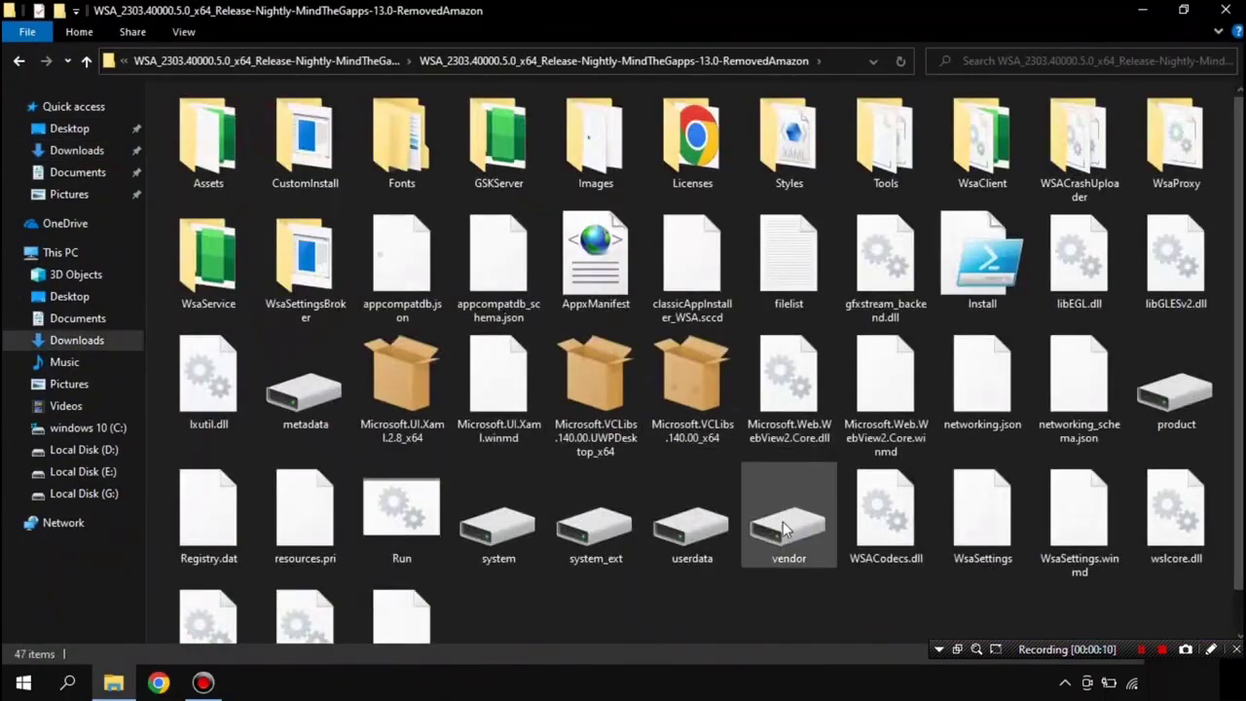
scroll(786, 500, "down", 1)
double_click(429, 472)
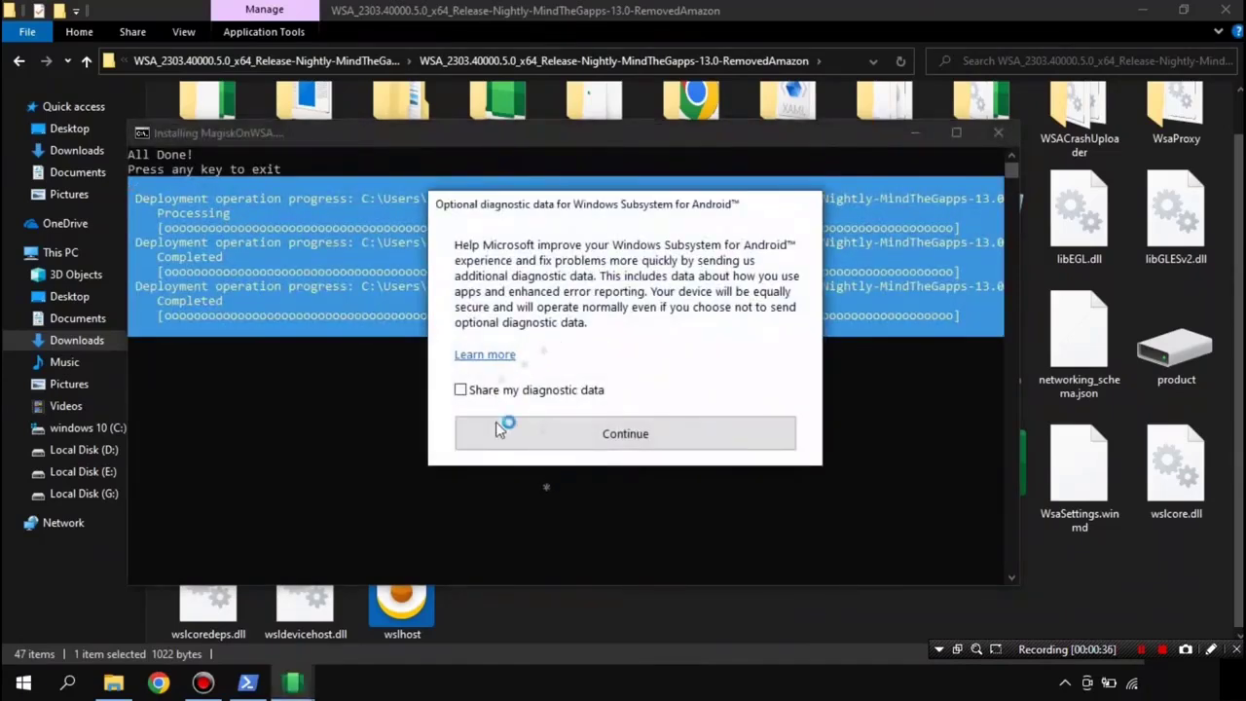
Step: Close the diagnostic data prompt without sharing data and bring the Google Play Store window forward
left_click(631, 438)
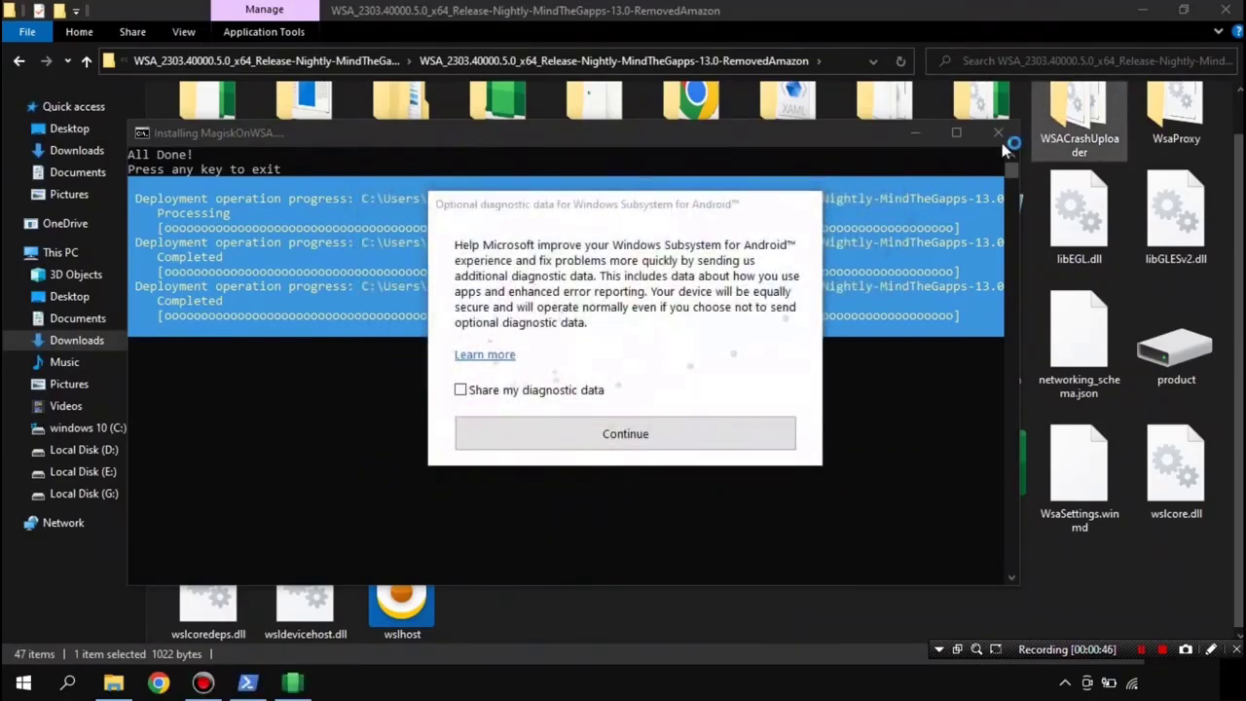
left_click(630, 434)
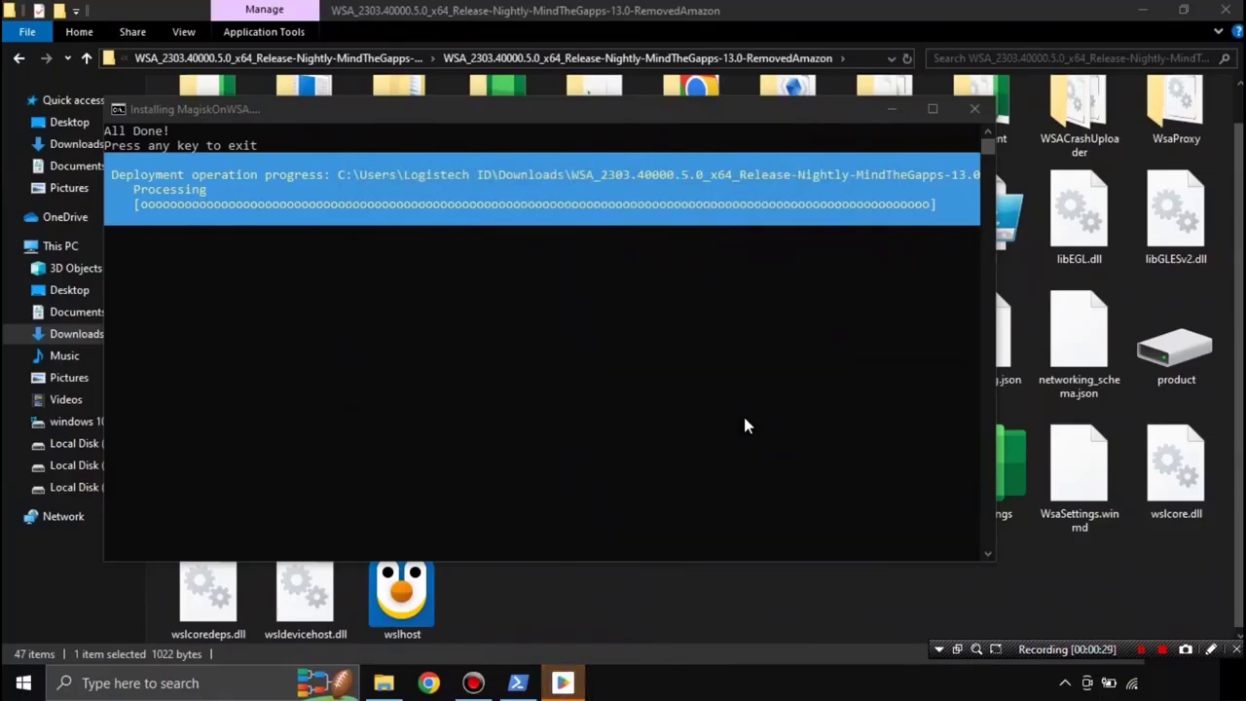
left_click(563, 682)
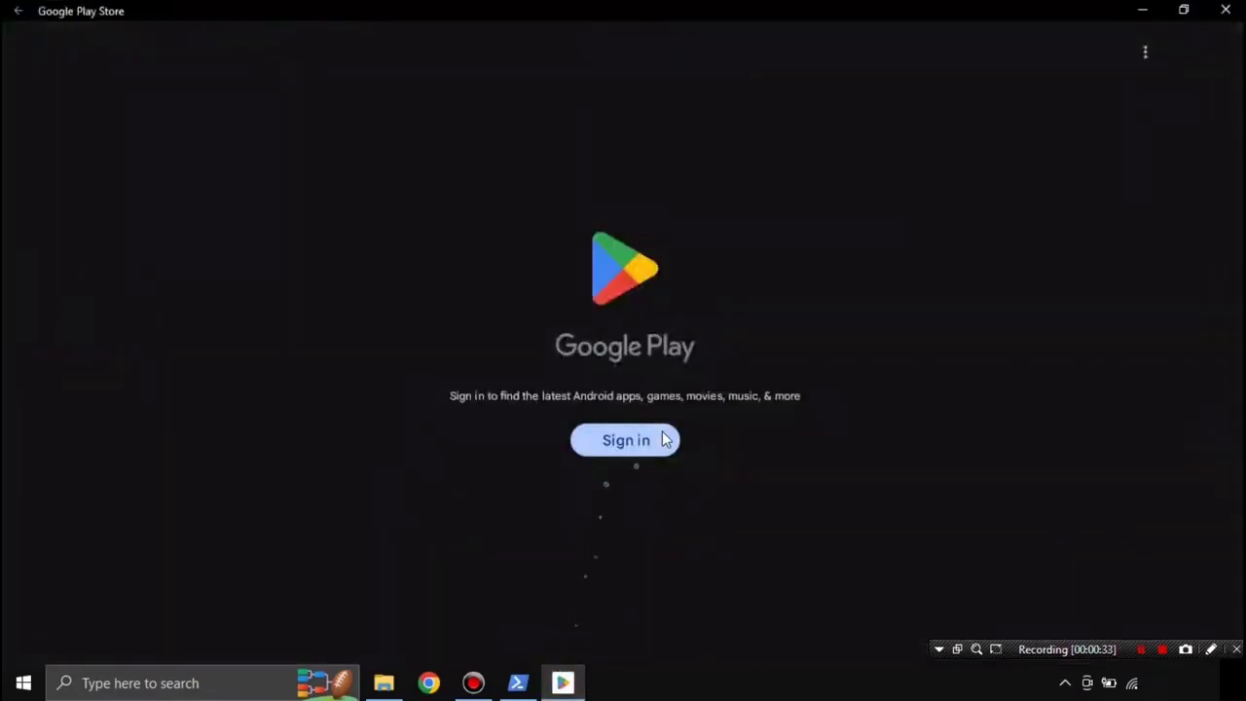
Step: Begin Google Play sign-in and submit the account e-mail address
left_click(660, 440)
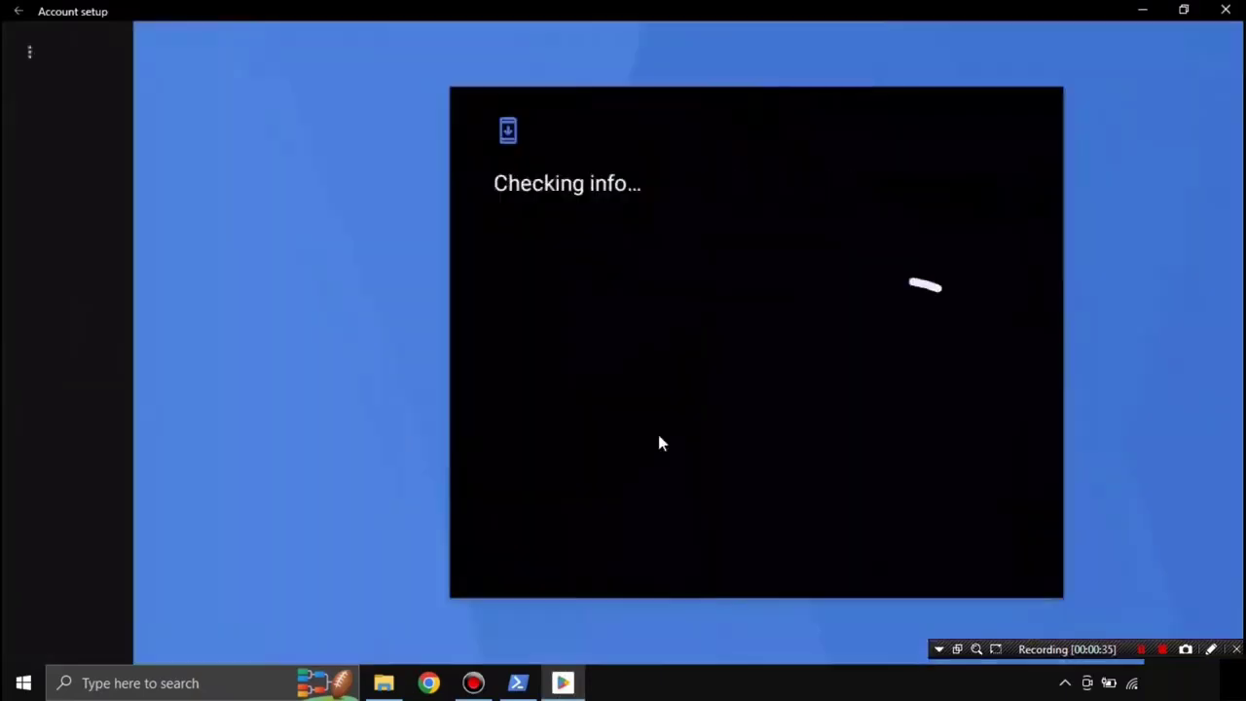
left_click(628, 302)
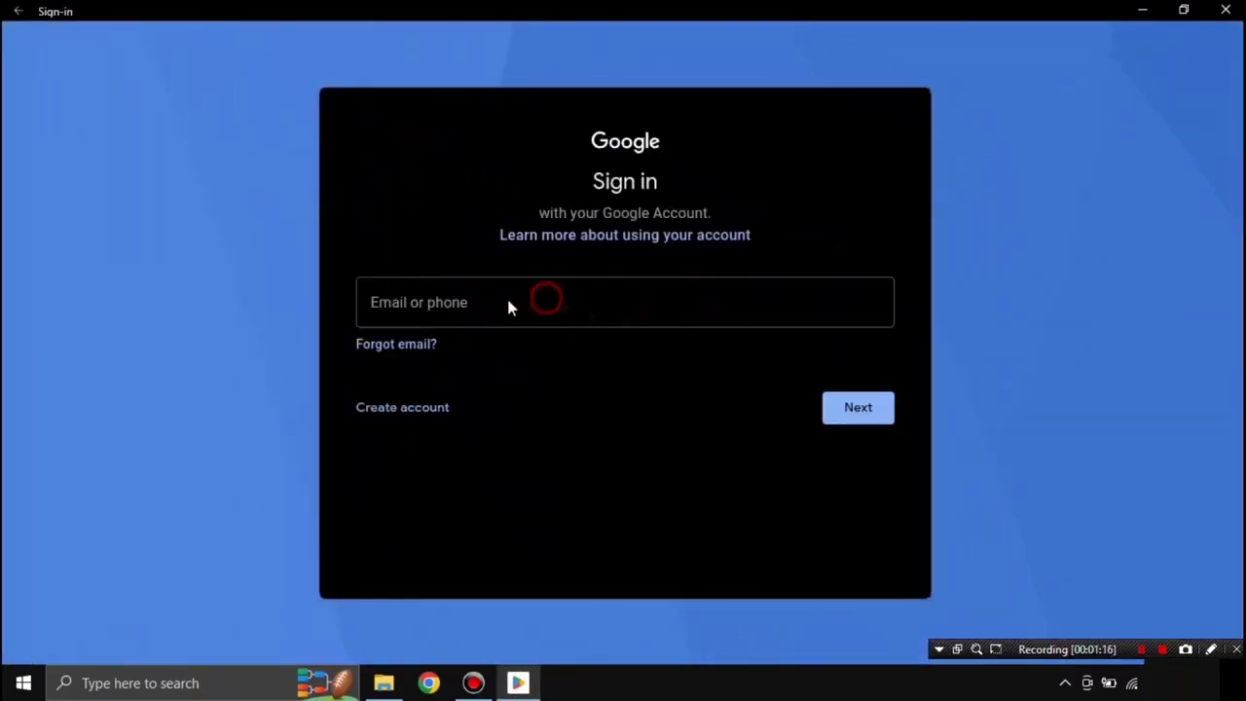
left_click(467, 307)
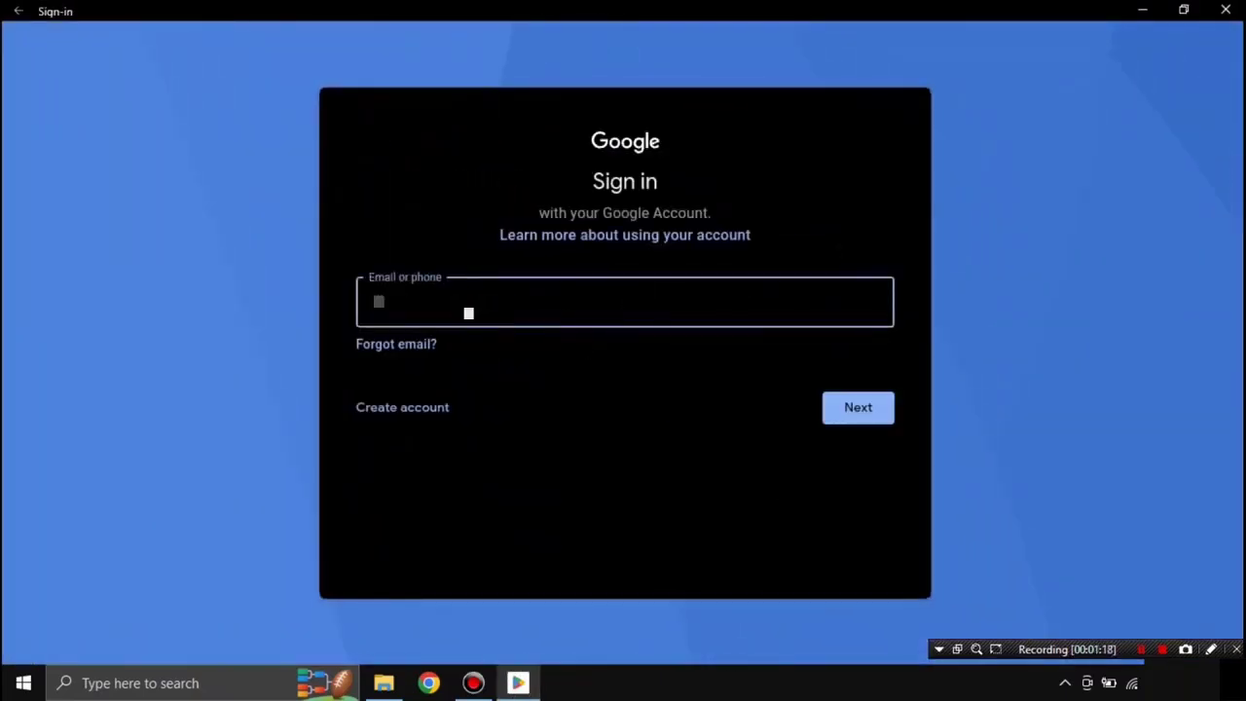
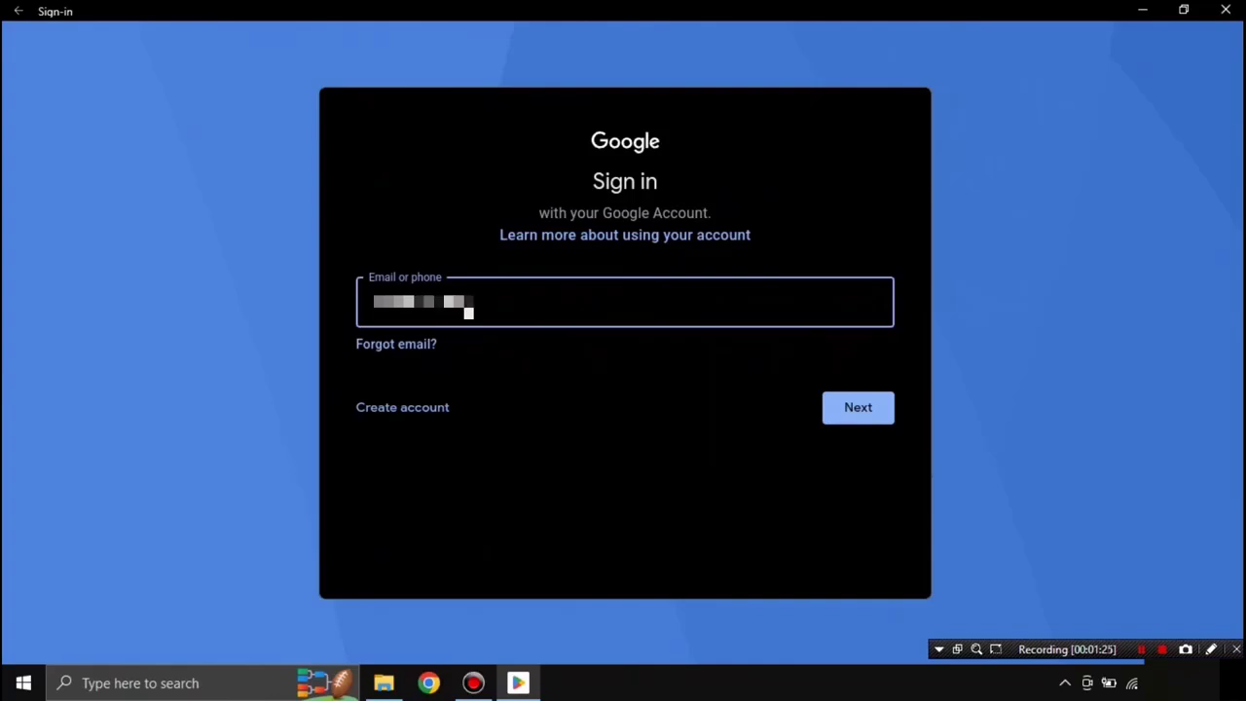
left_click(856, 411)
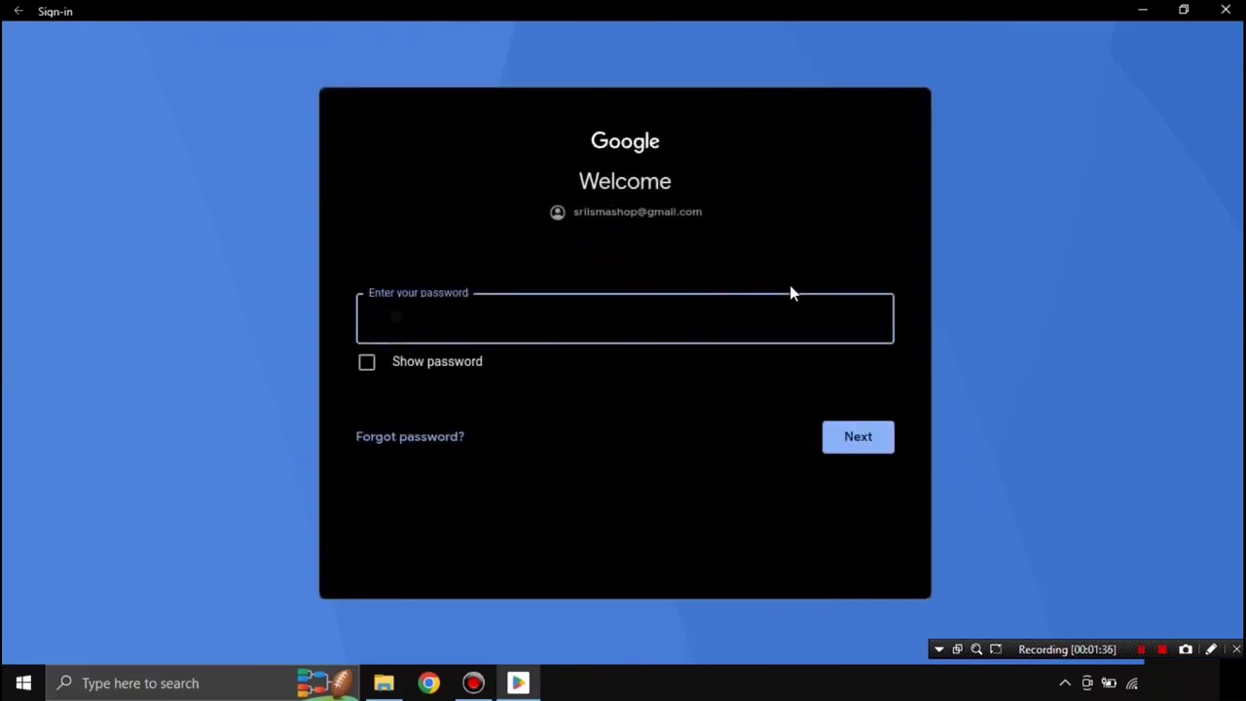
Step: Enter the account password and accept Google's terms of service
type("**")
left_click(864, 435)
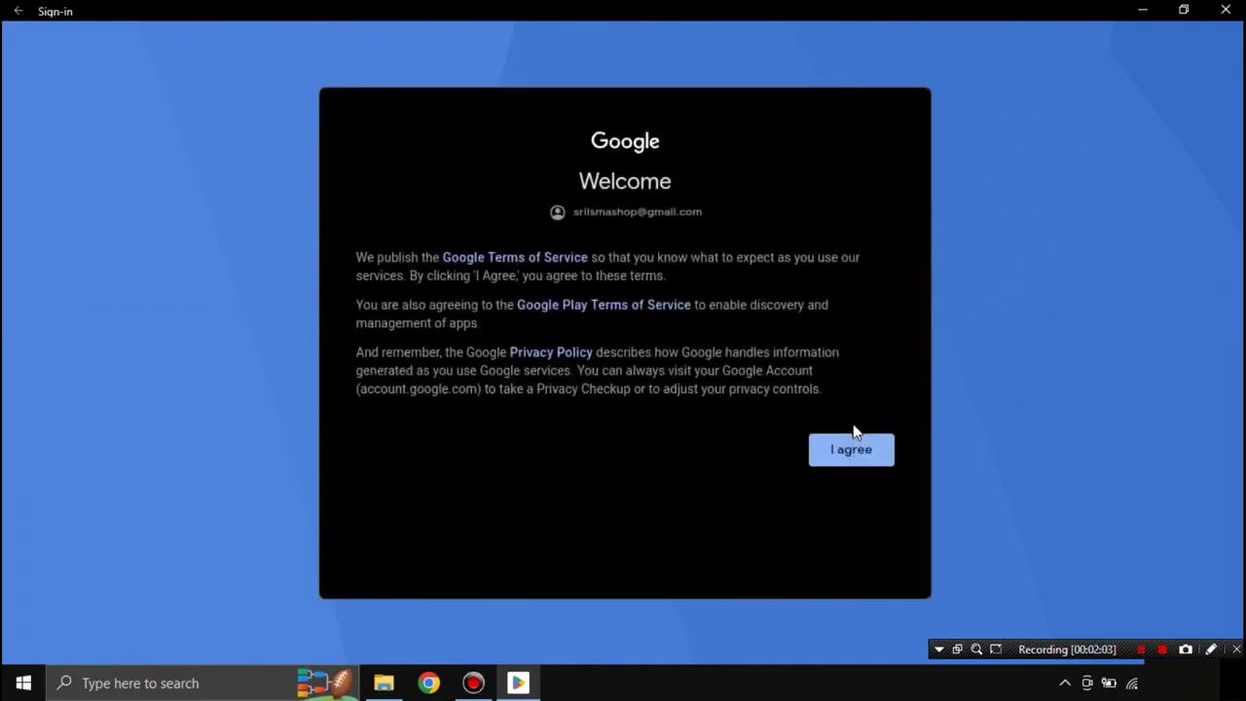
left_click(852, 446)
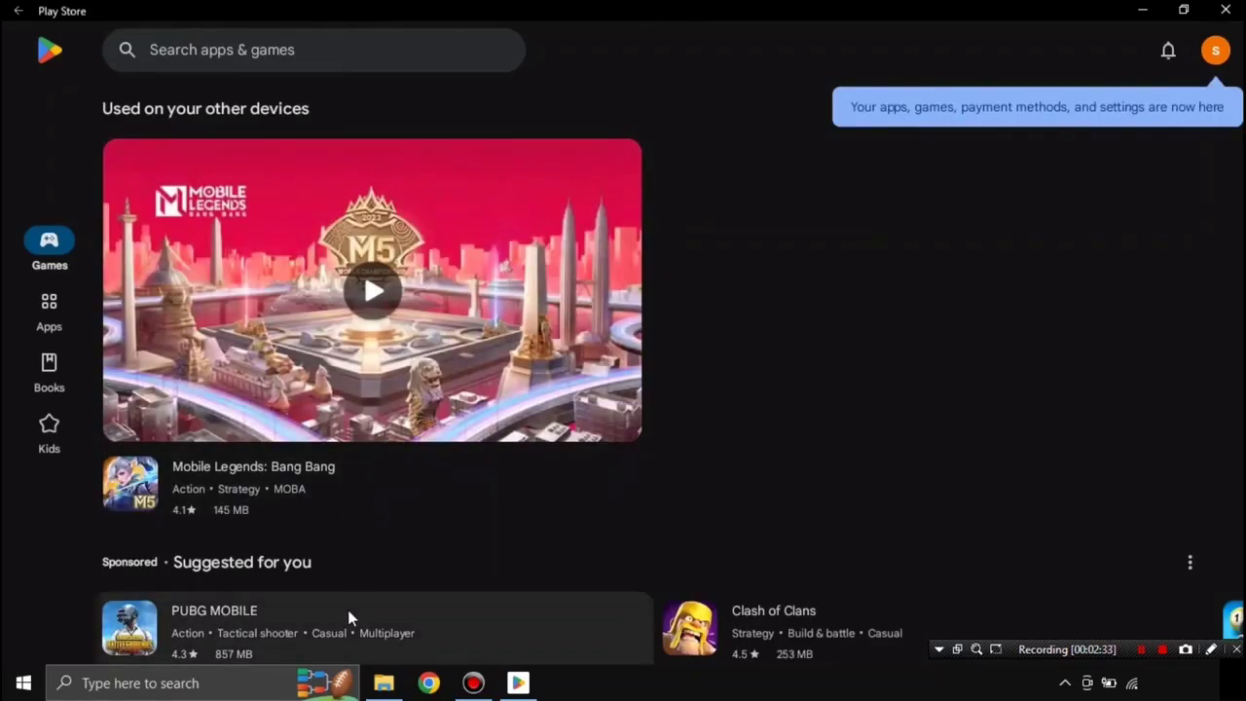
Step: Search the Play Store for 'instagram' and install Instagram from the results
left_click(285, 51)
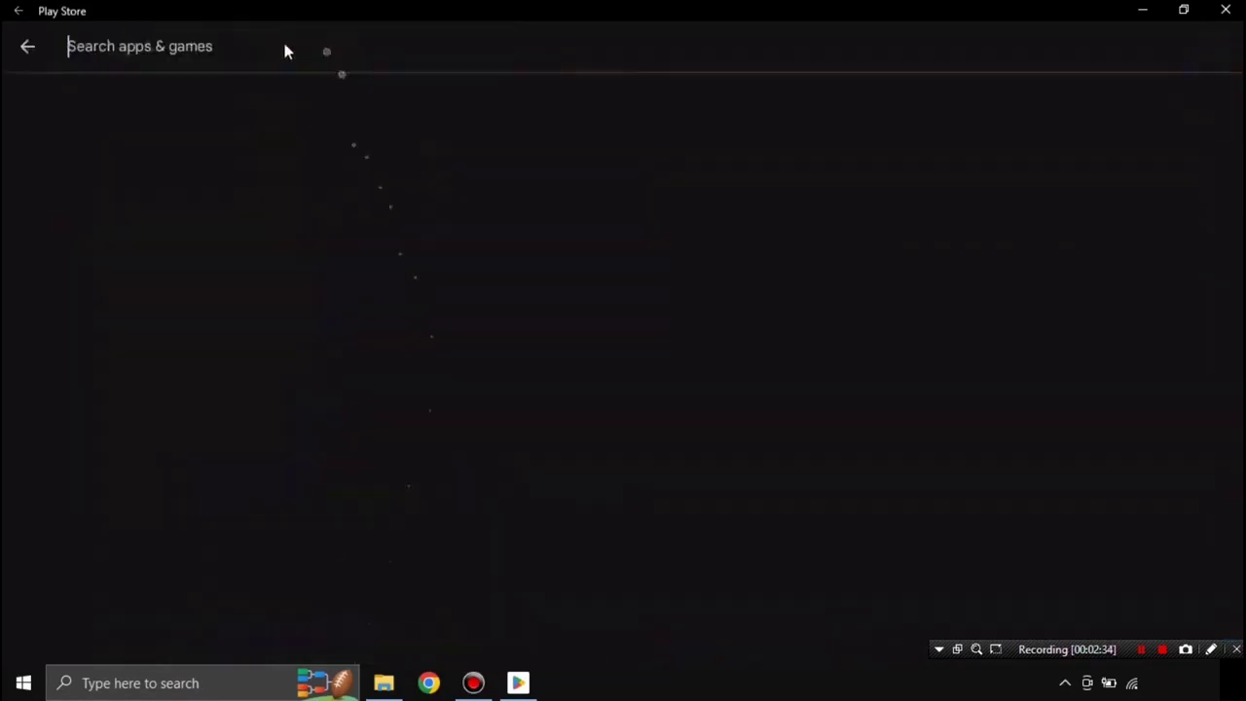
type("ins")
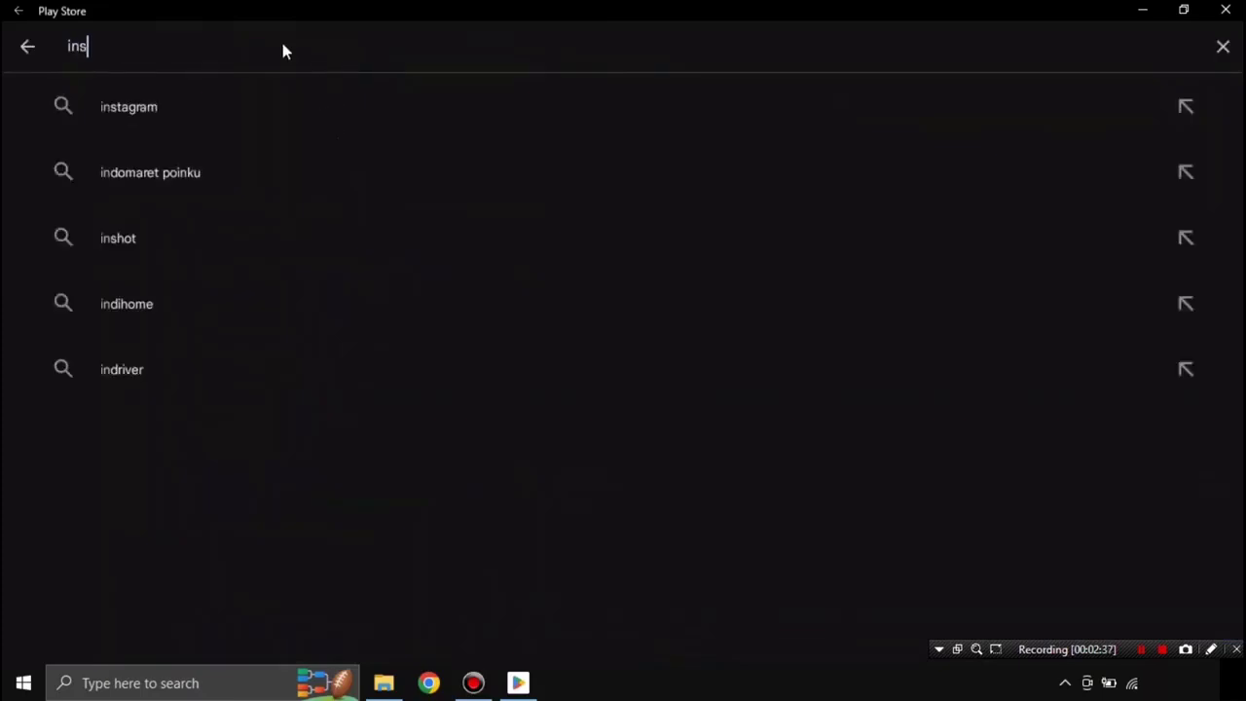
type("tag")
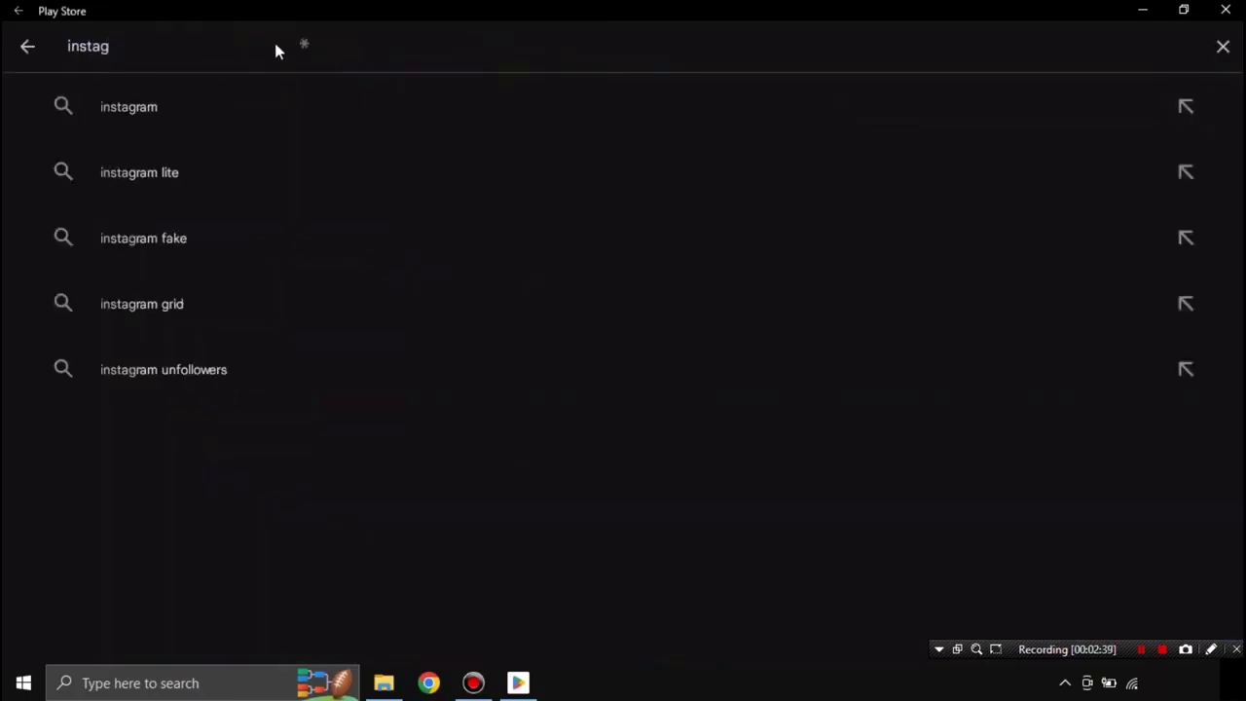
left_click(165, 109)
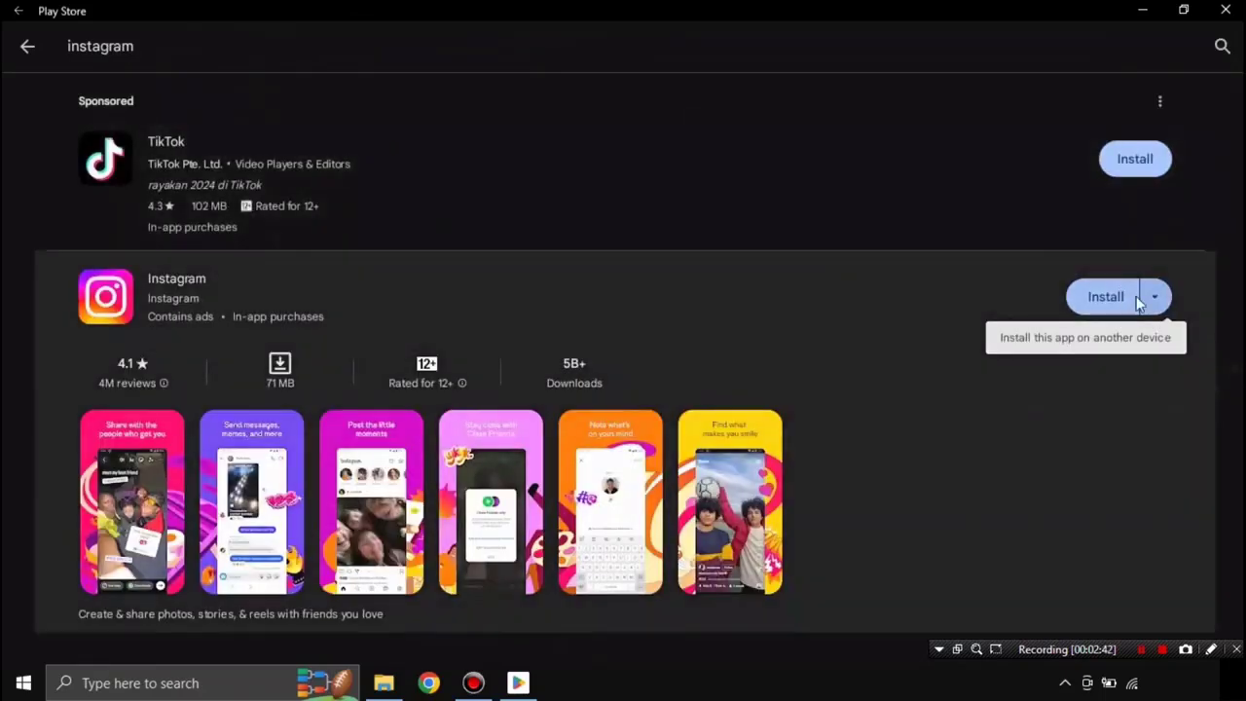
left_click(1109, 298)
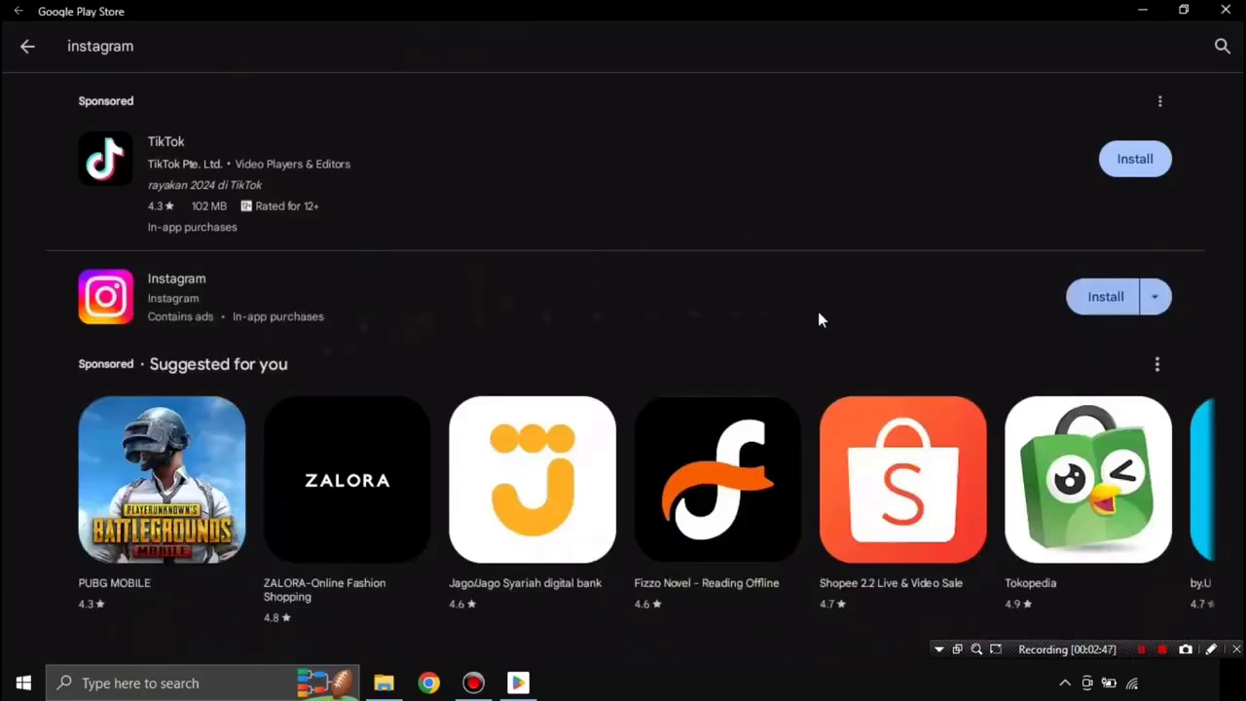
left_click(1109, 297)
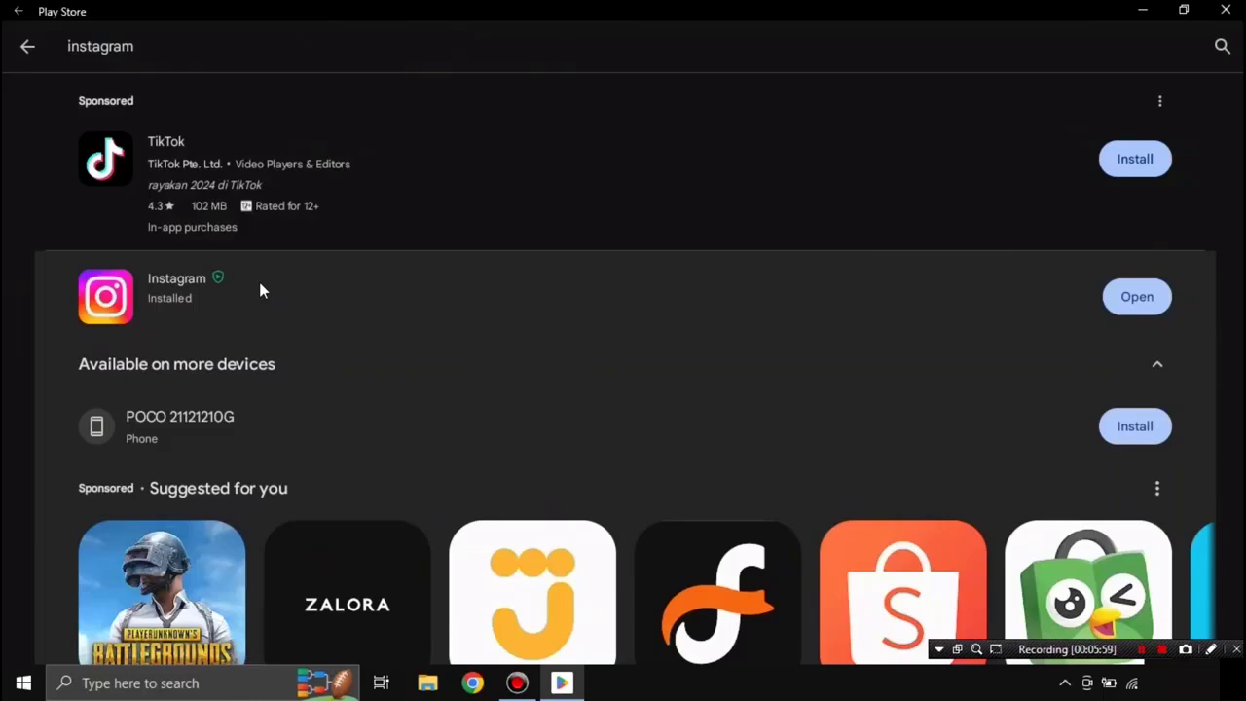
Step: Open Instagram's details page, launch the app, and minimize the Play Store window
left_click(260, 290)
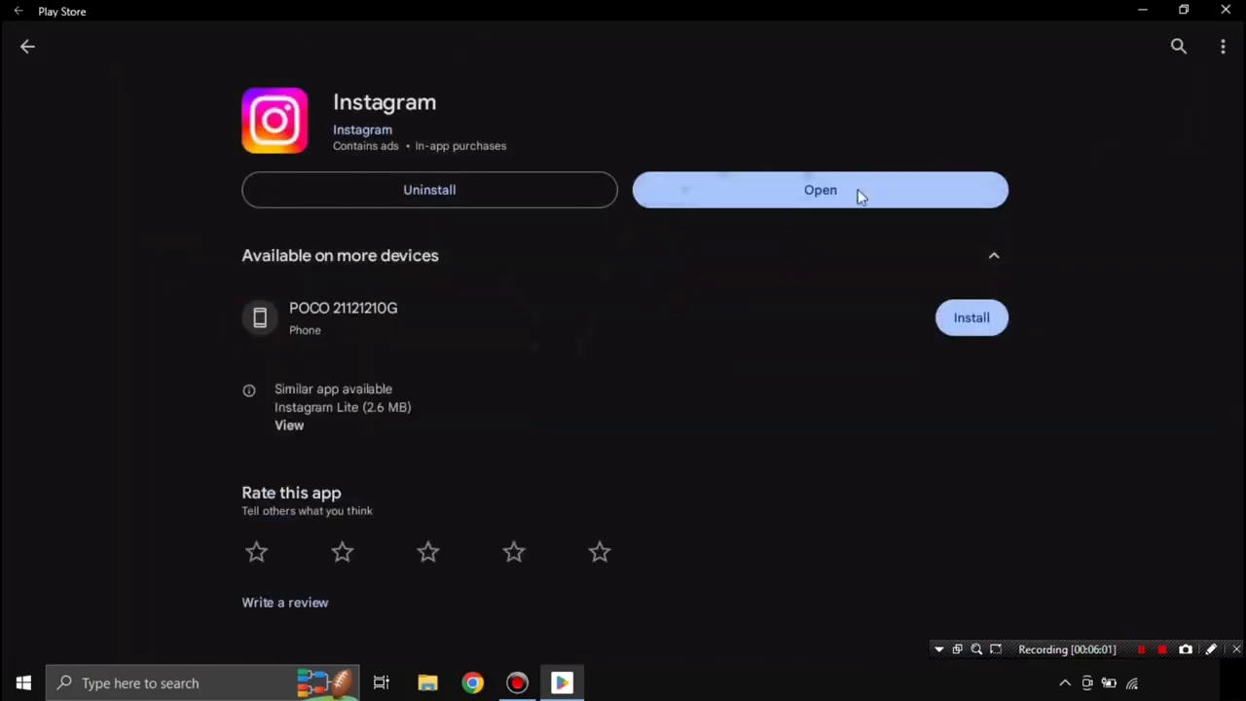
left_click(830, 197)
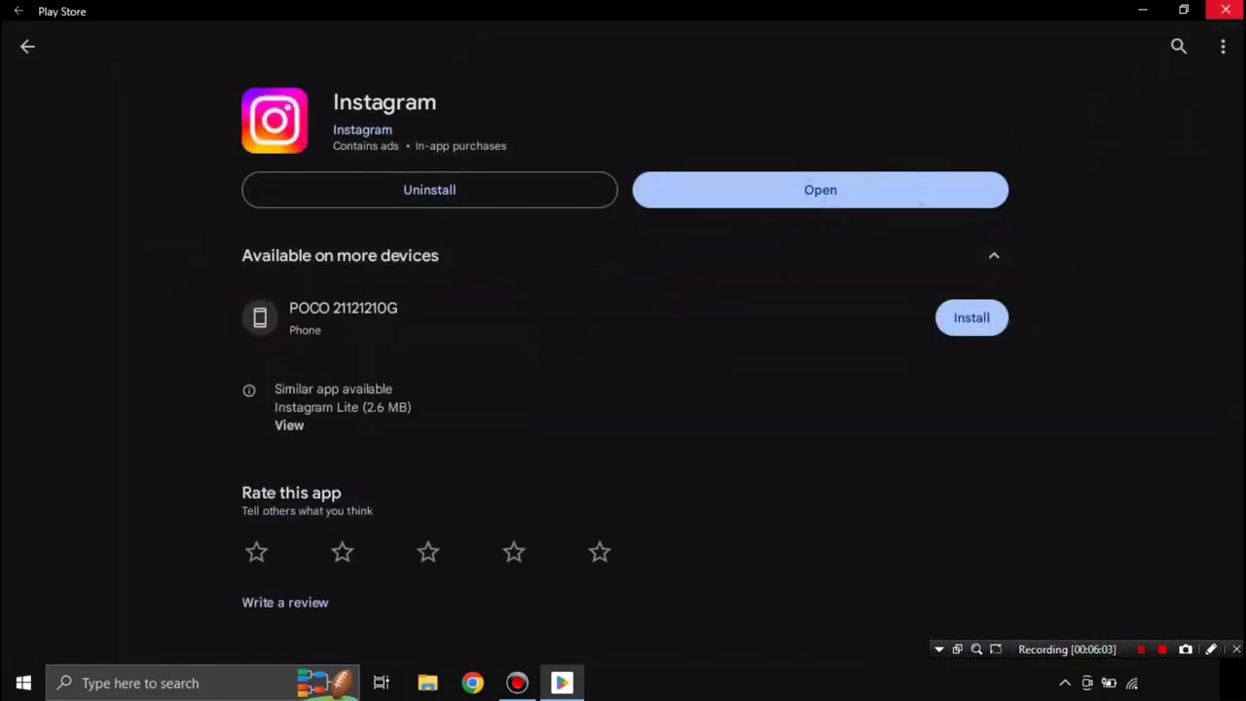
left_click(1146, 10)
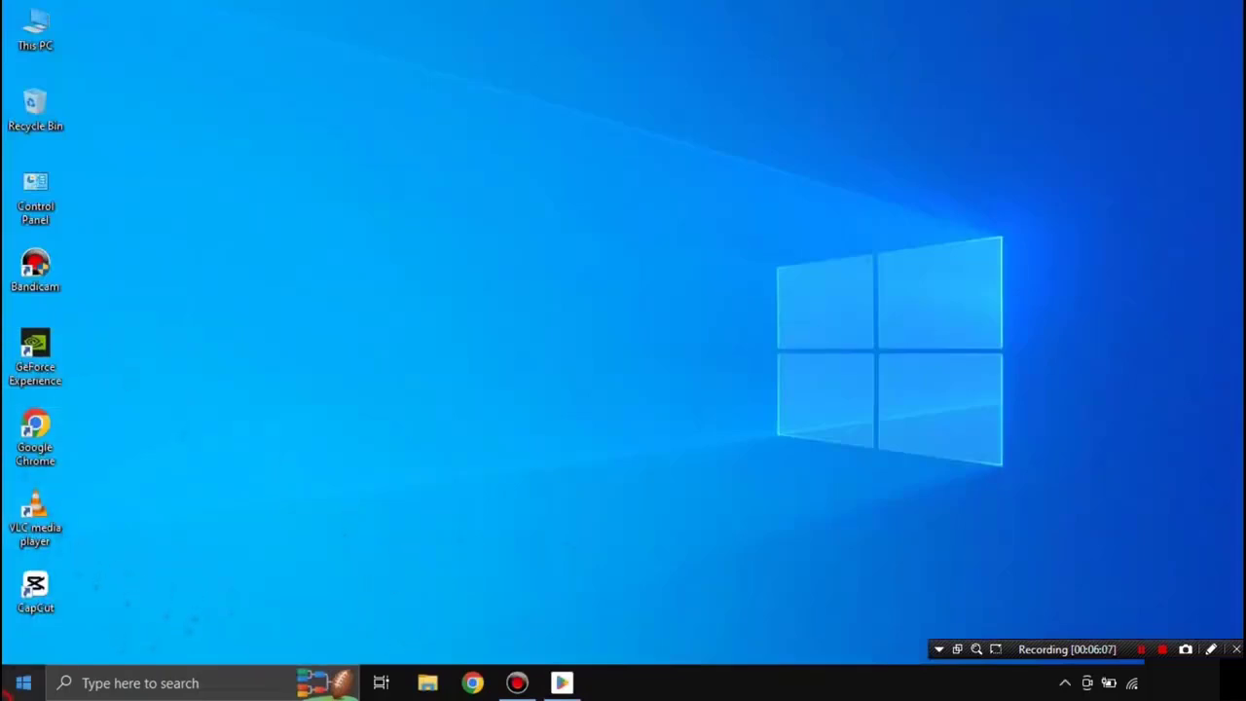
Step: Pin Instagram from the Start menu's Recently added list to the taskbar, then refresh the desktop
left_click(23, 682)
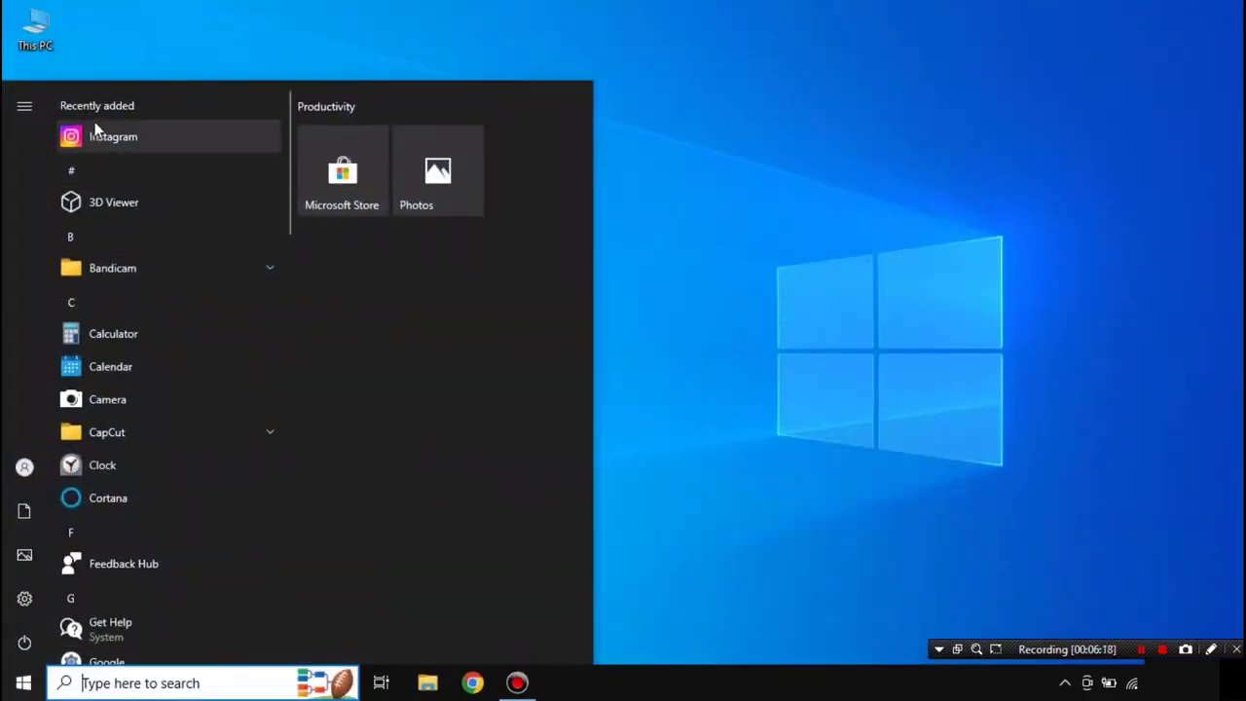
left_click_drag(115, 141, 642, 686)
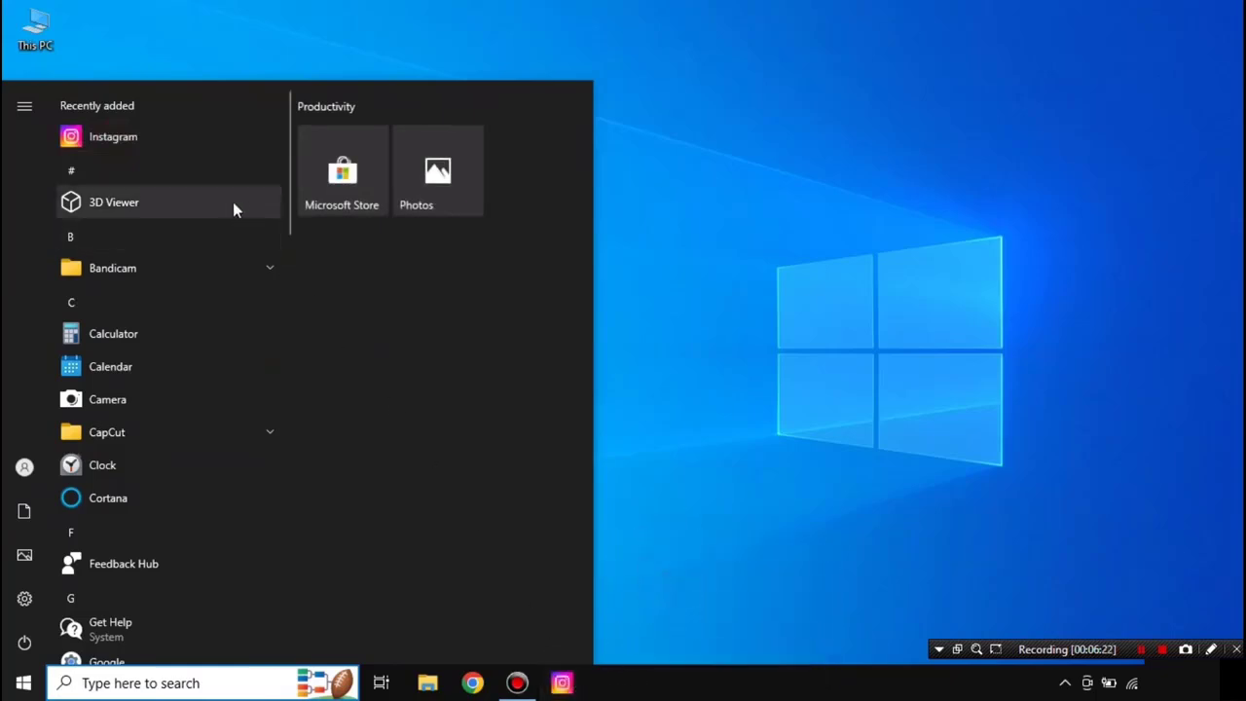
left_click(686, 667)
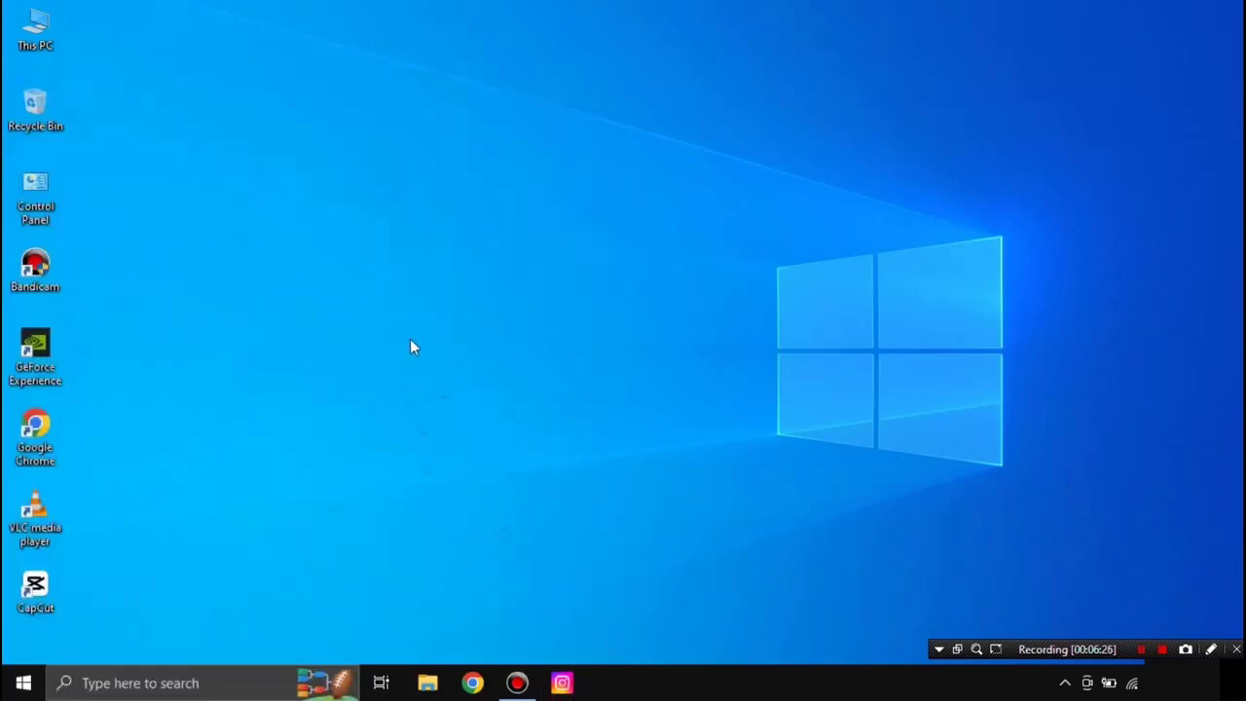
right_click(380, 200)
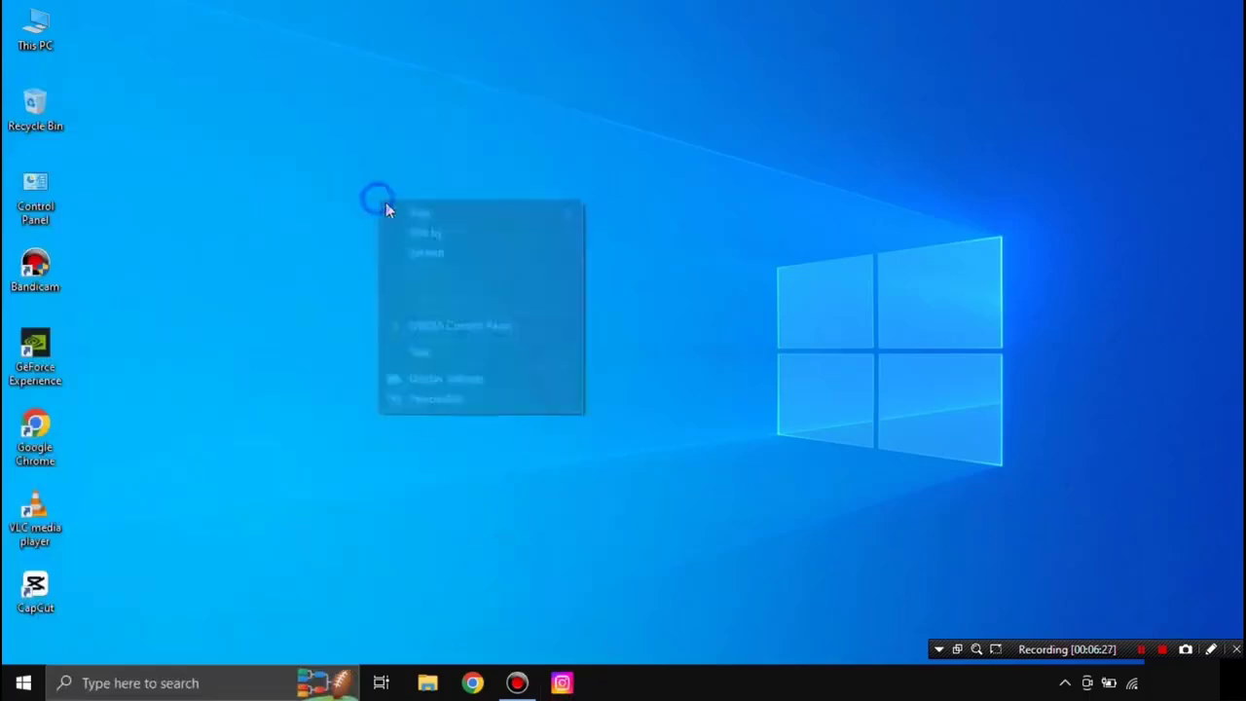
left_click(441, 255)
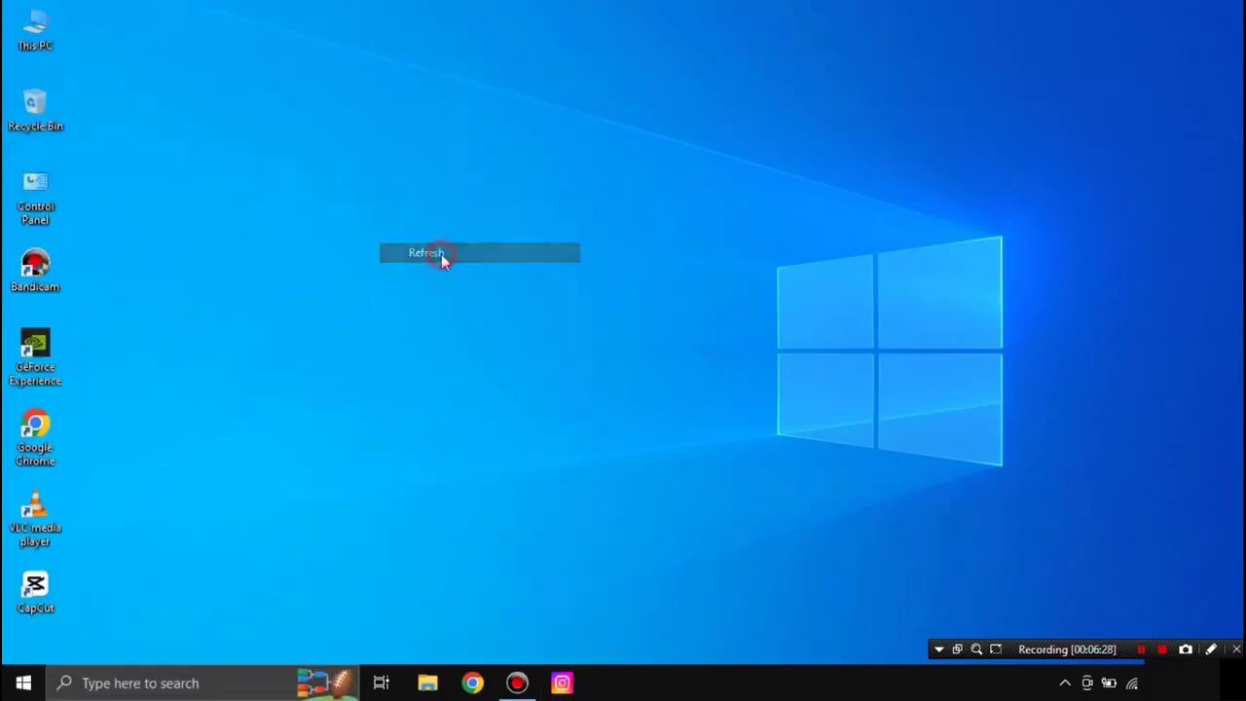
Step: Launch Instagram from the taskbar and log in with the account username and password, saving the password
left_click(562, 684)
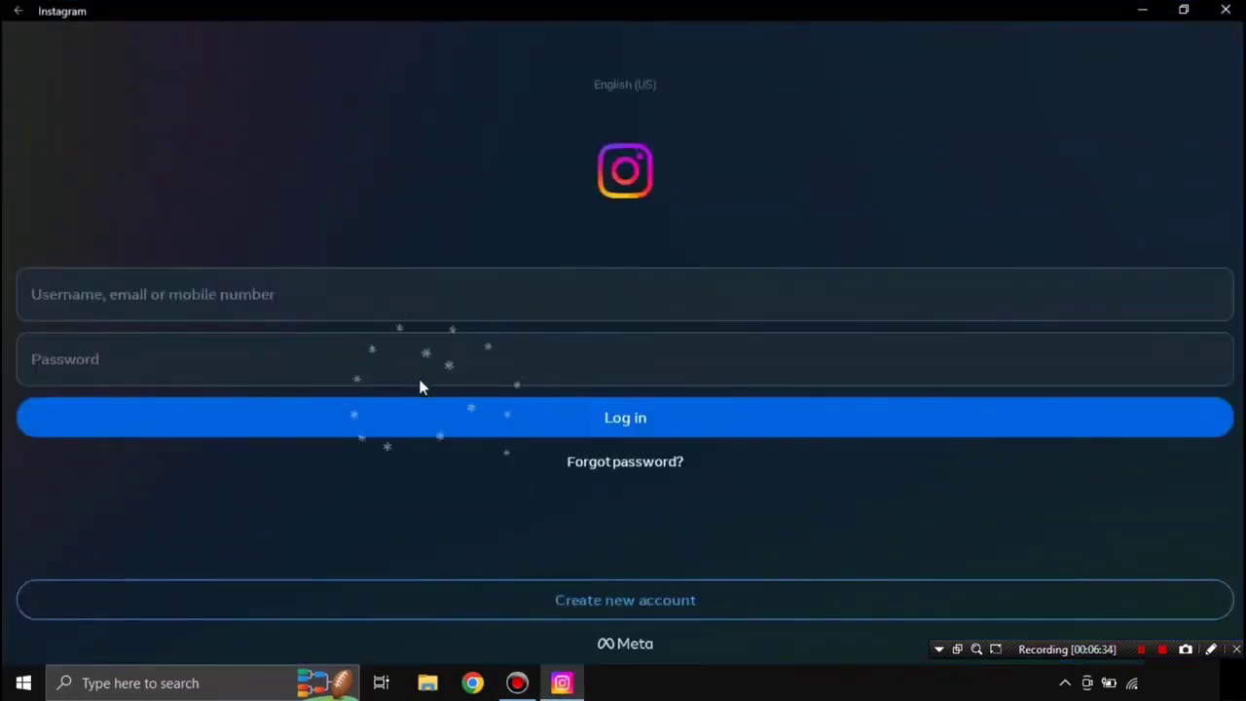
left_click(328, 307)
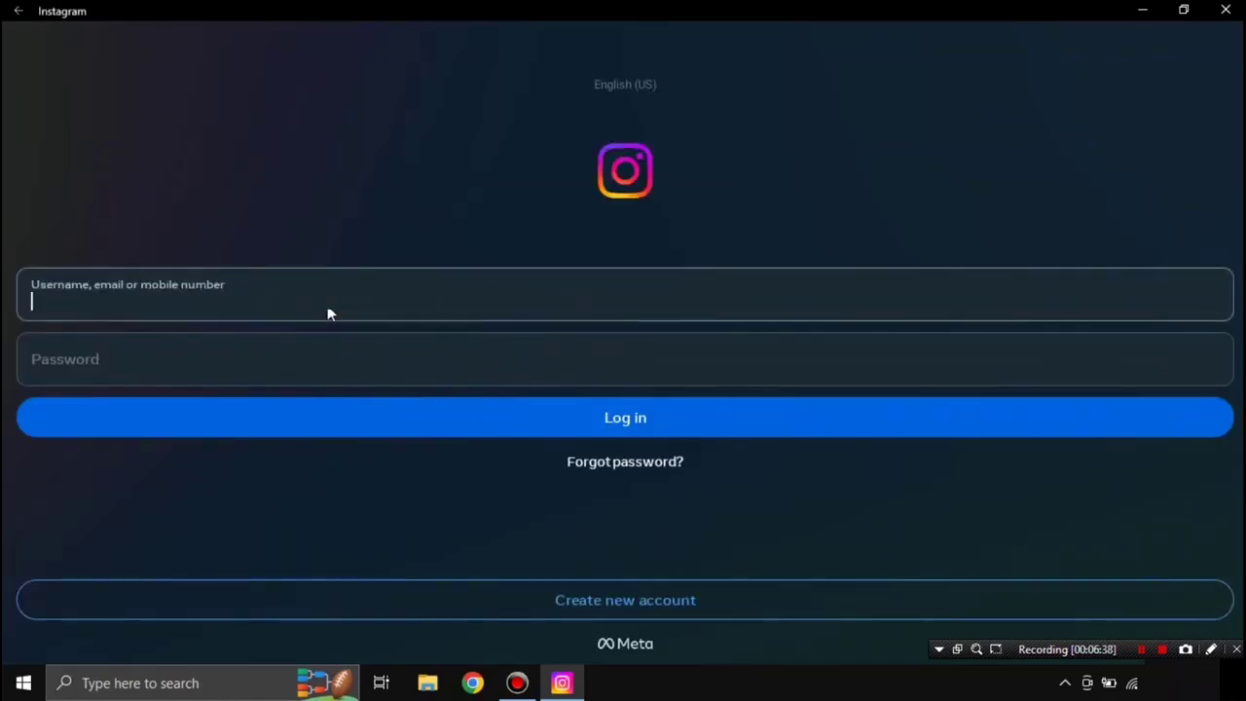
type("tekn")
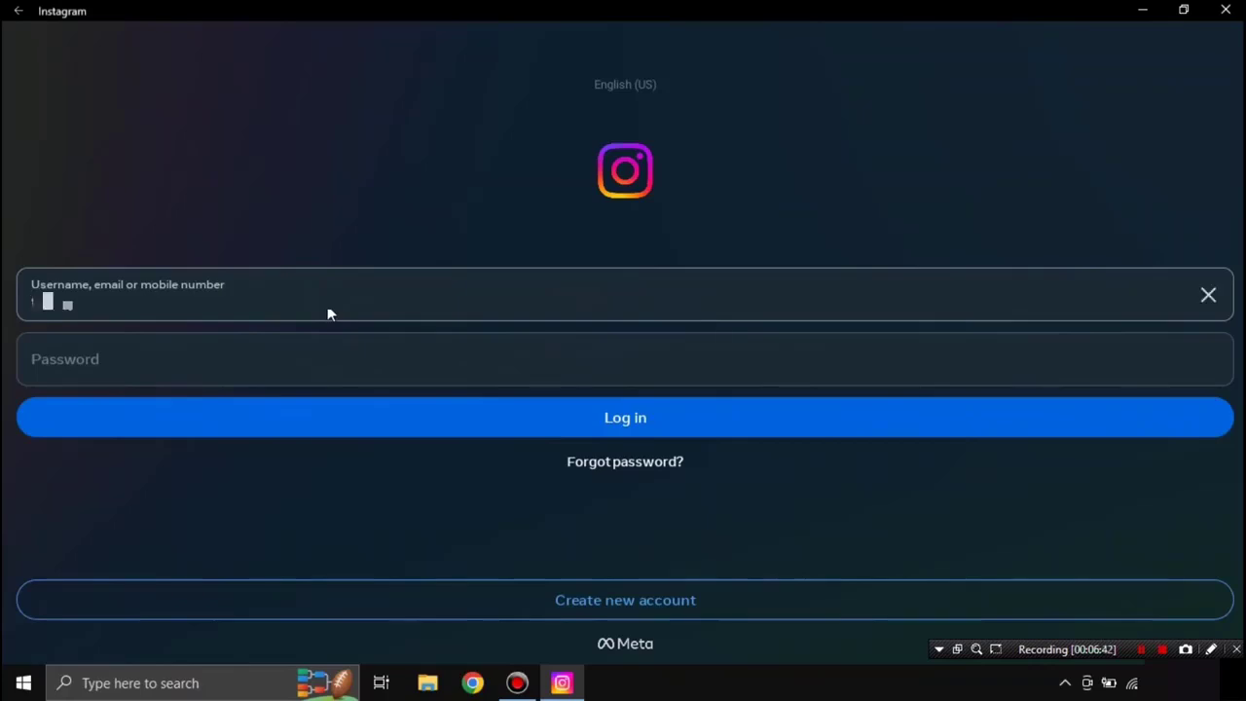
type("isi.pc")
left_click(262, 358)
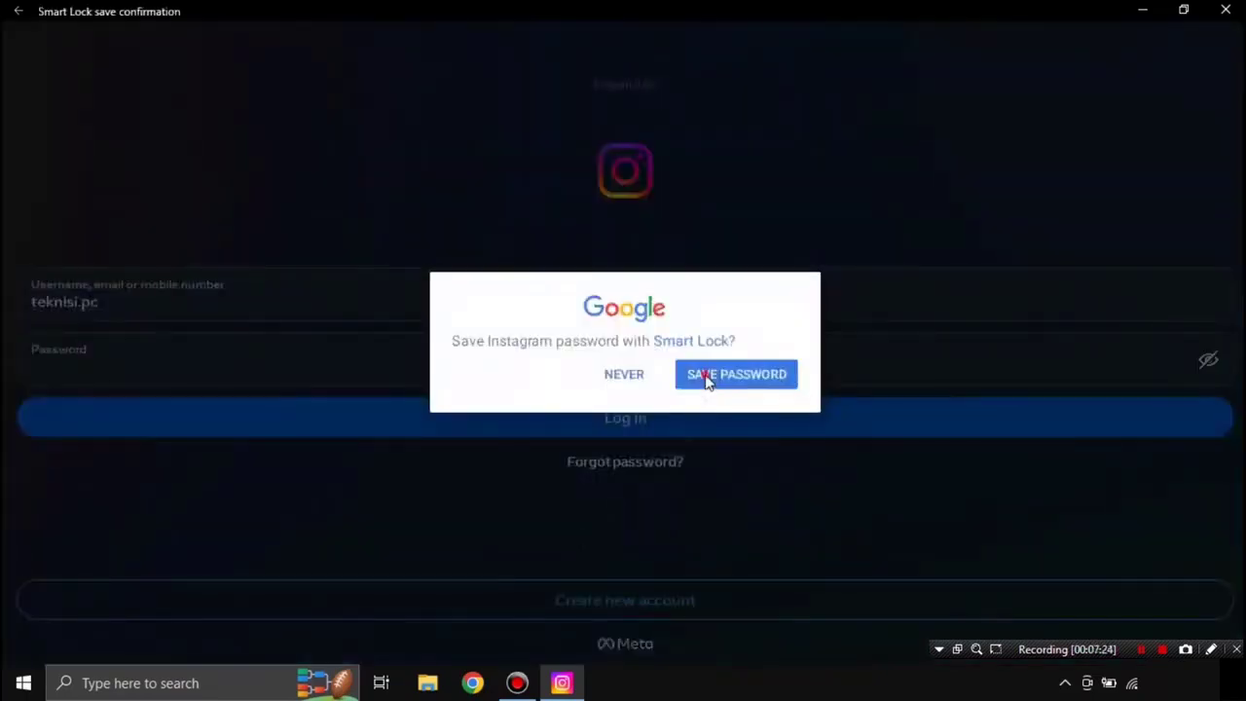
left_click(706, 378)
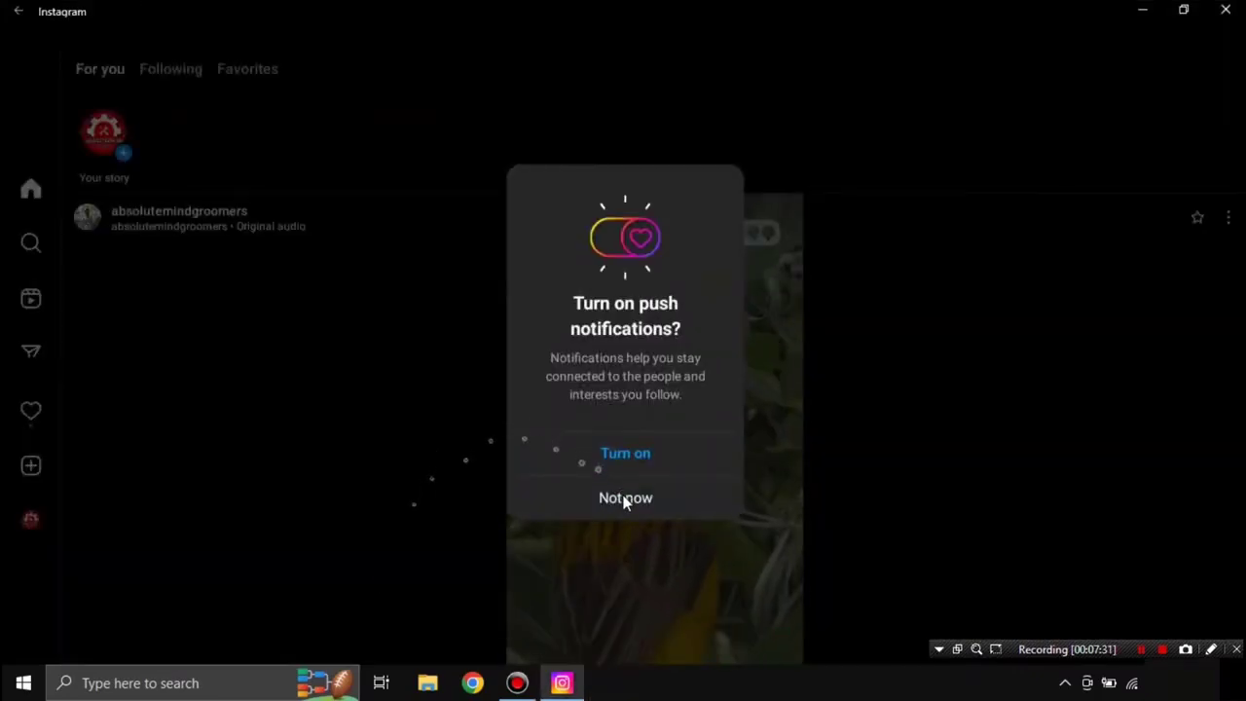
Step: Decline push notifications and view the Reels tab on the account's profile page
left_click(623, 499)
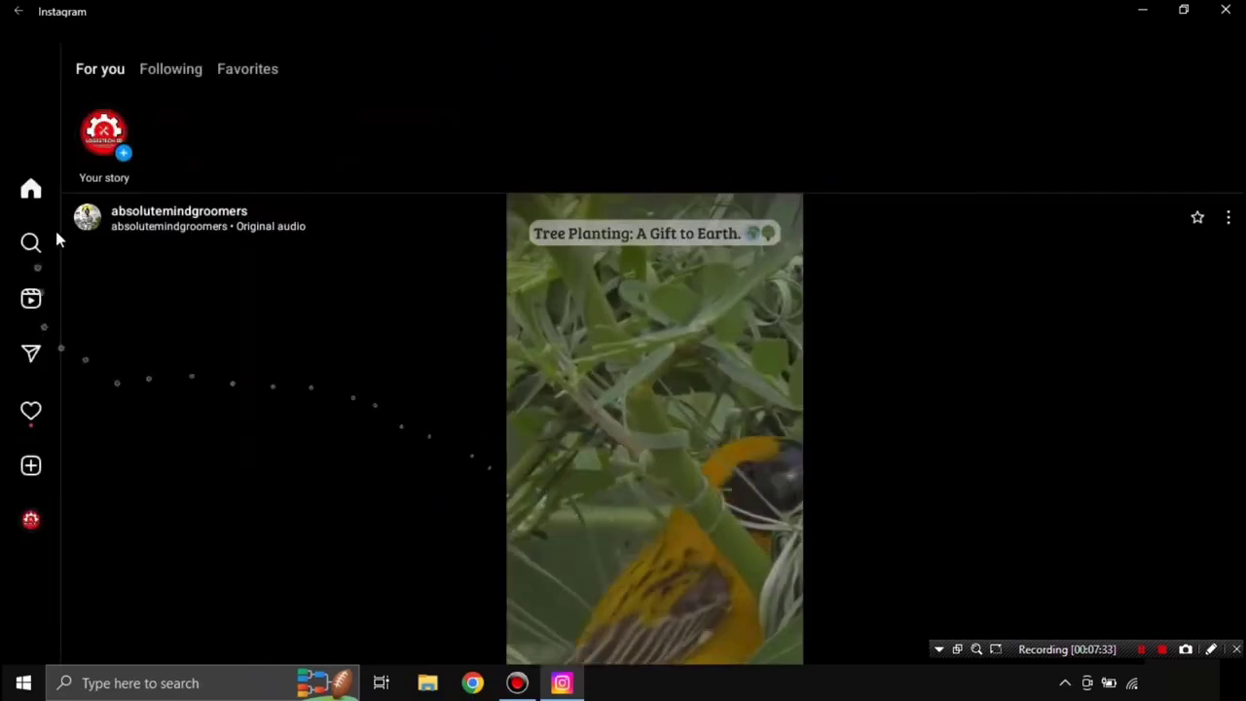
scroll(457, 461, "down", 4)
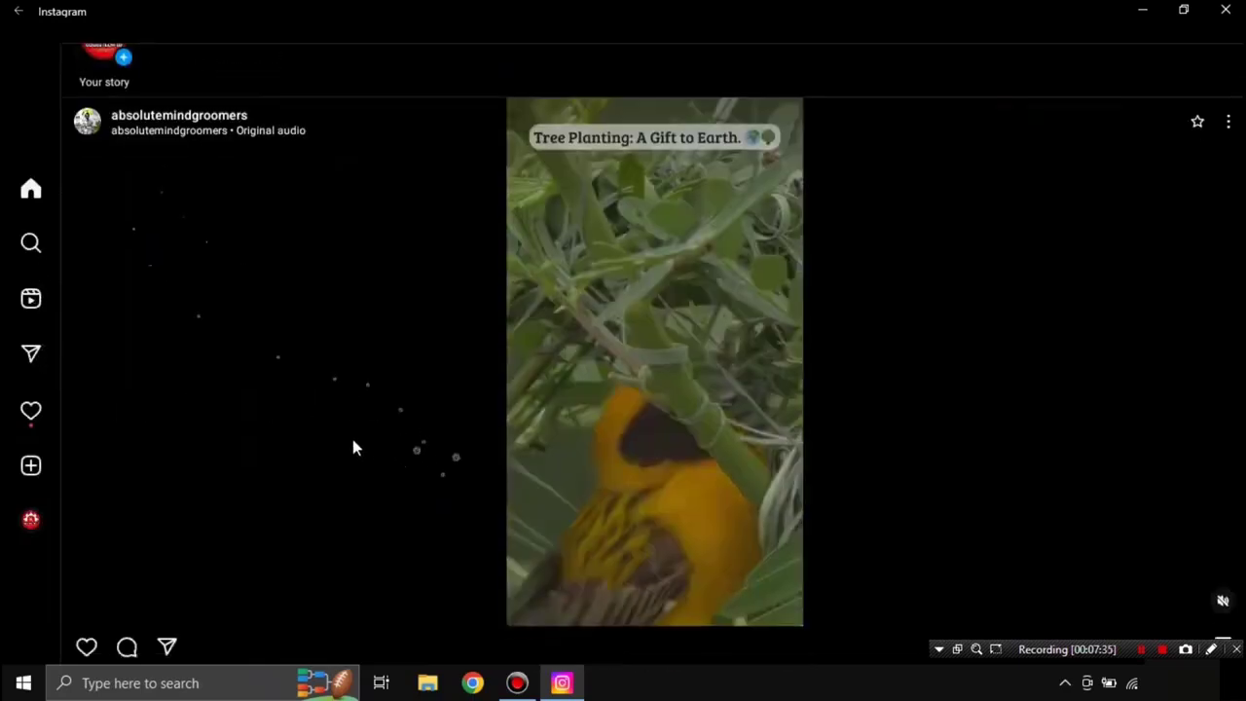
left_click(35, 522)
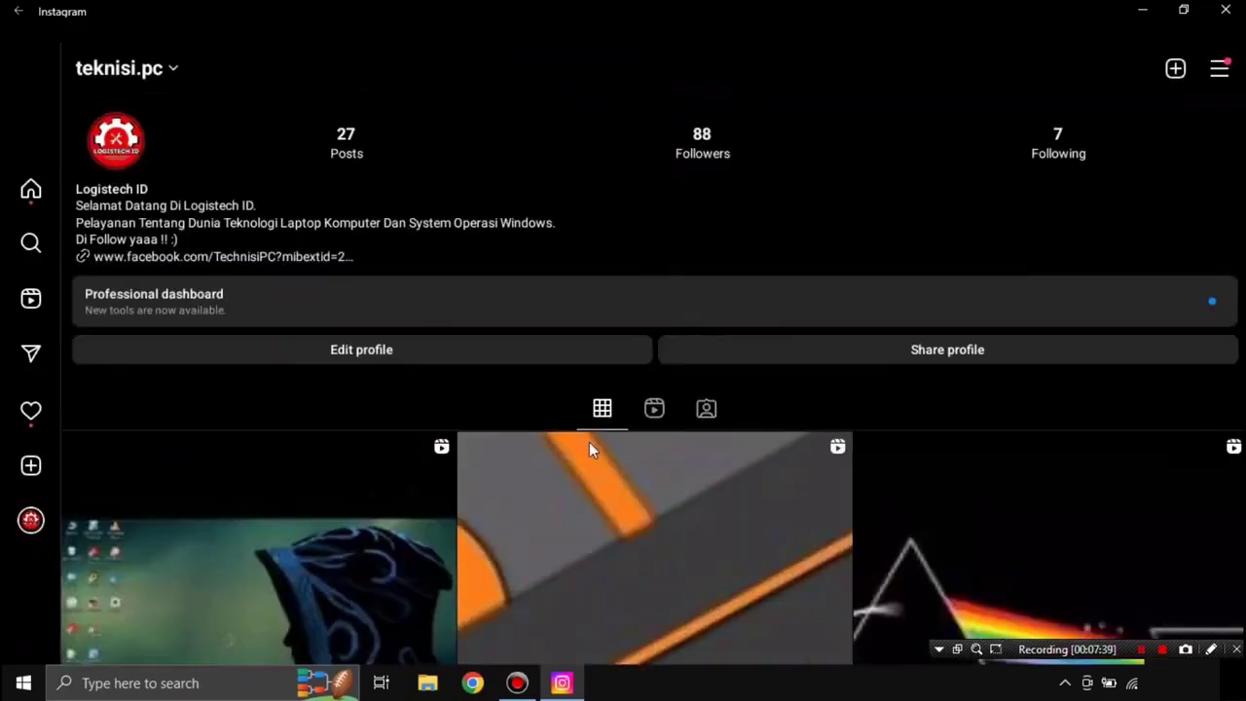
scroll(588, 442, "down", 3)
left_click(653, 156)
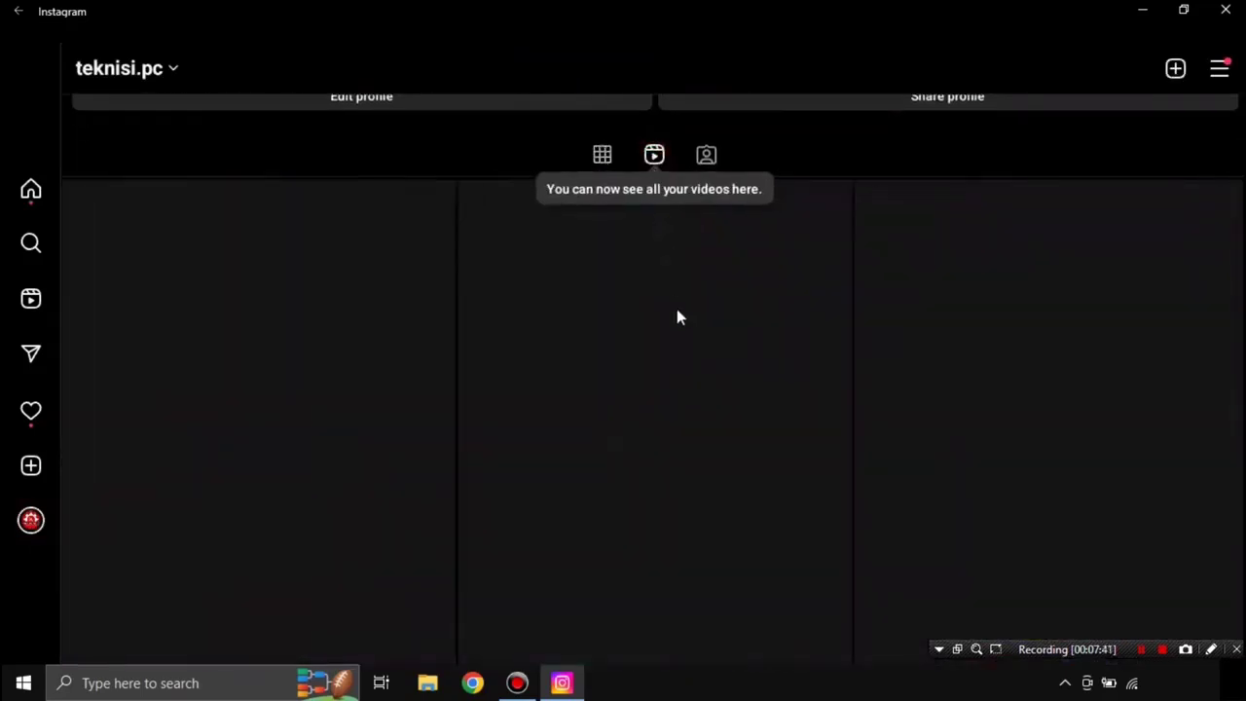
scroll(619, 359, "down", 5)
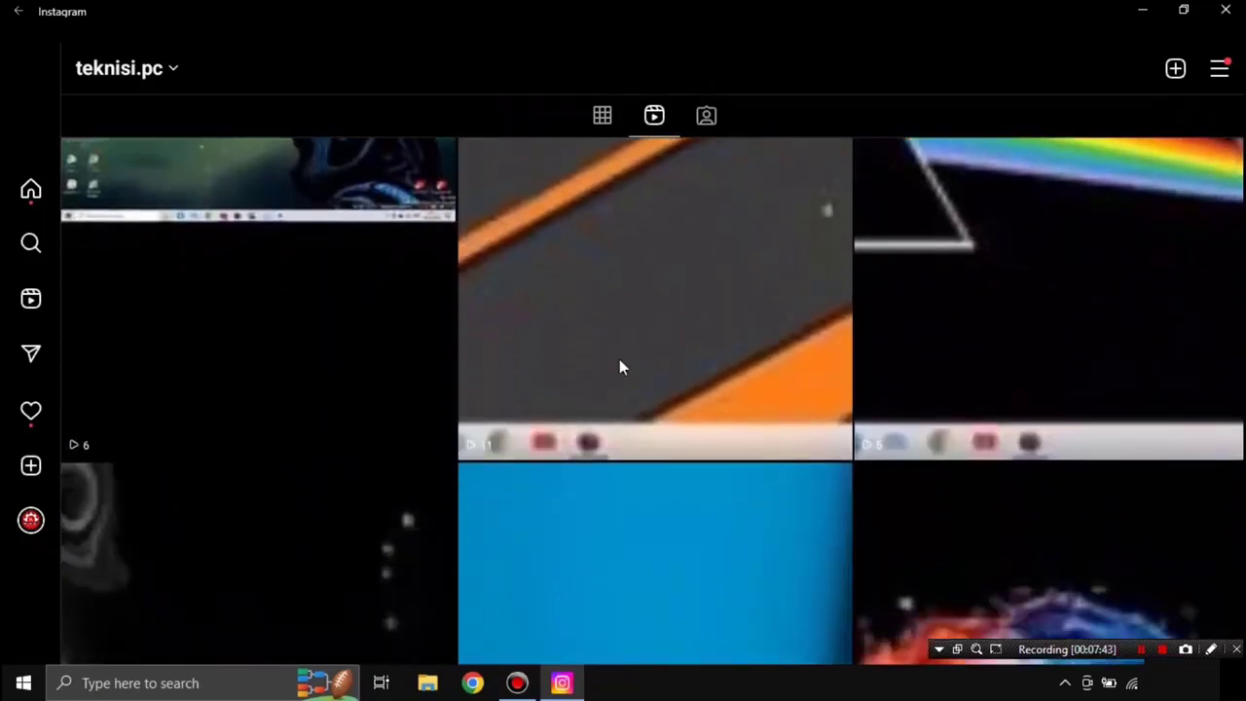
scroll(618, 367, "up", 5)
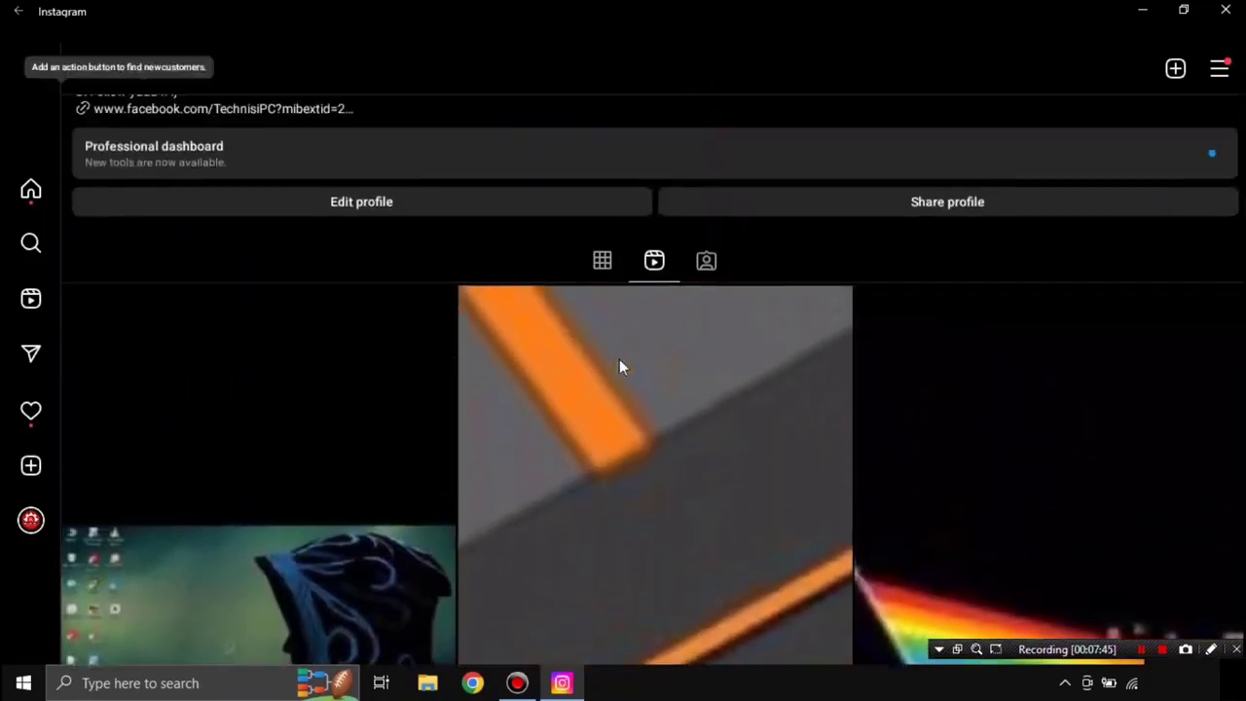